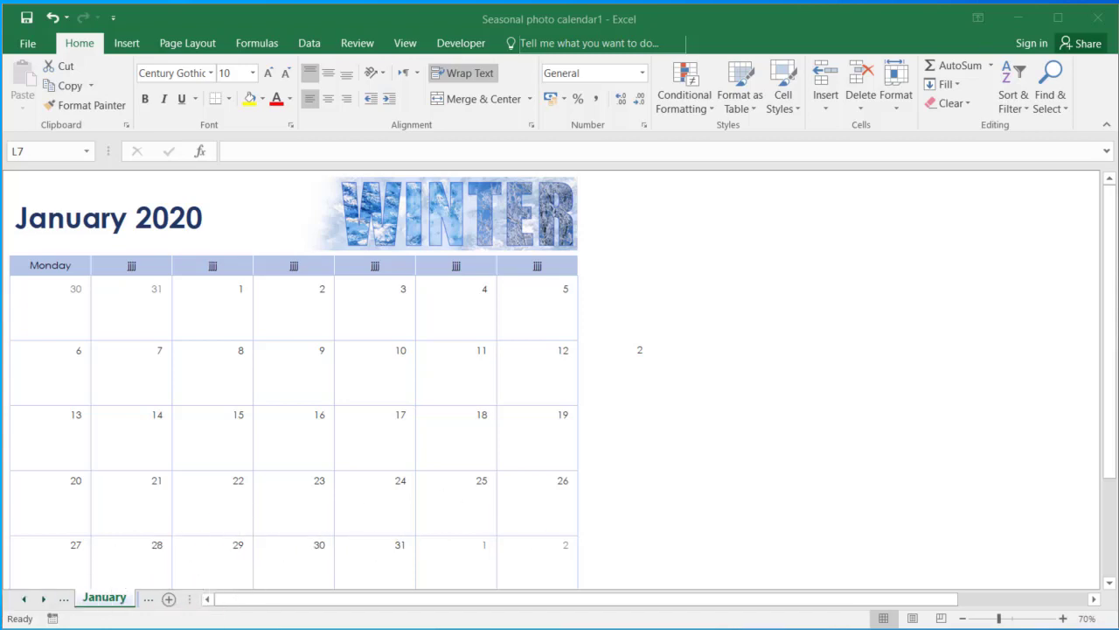
Look through the workbook's January and February calendar sheets
{"action": "left_click", "coordinate": [29, 602]}
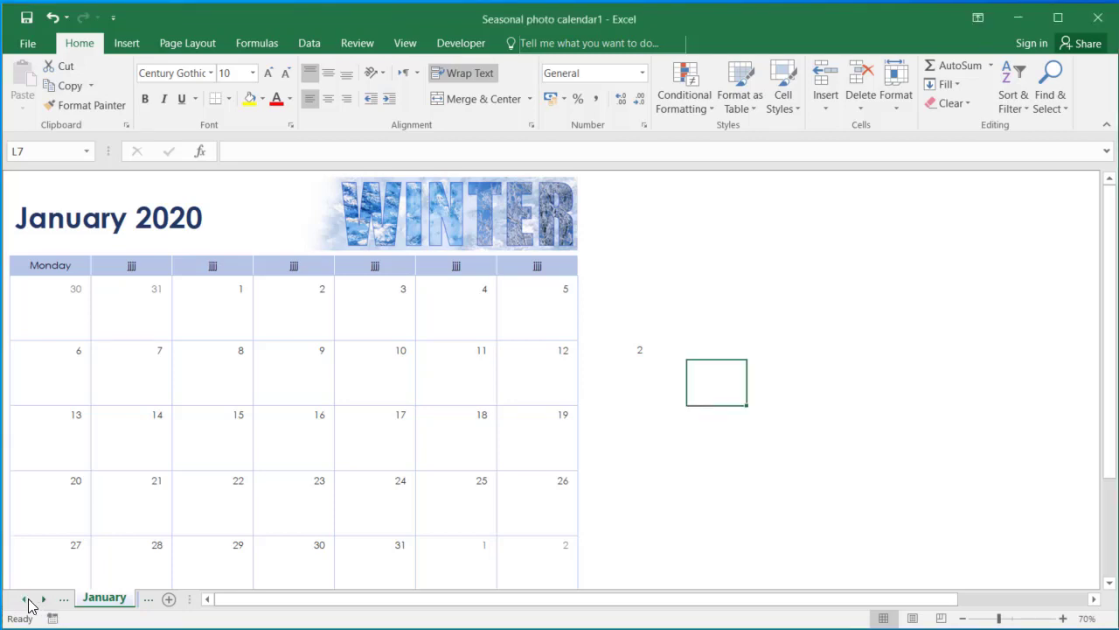
{"action": "left_click", "coordinate": [43, 599]}
{"action": "left_click", "coordinate": [255, 482]}
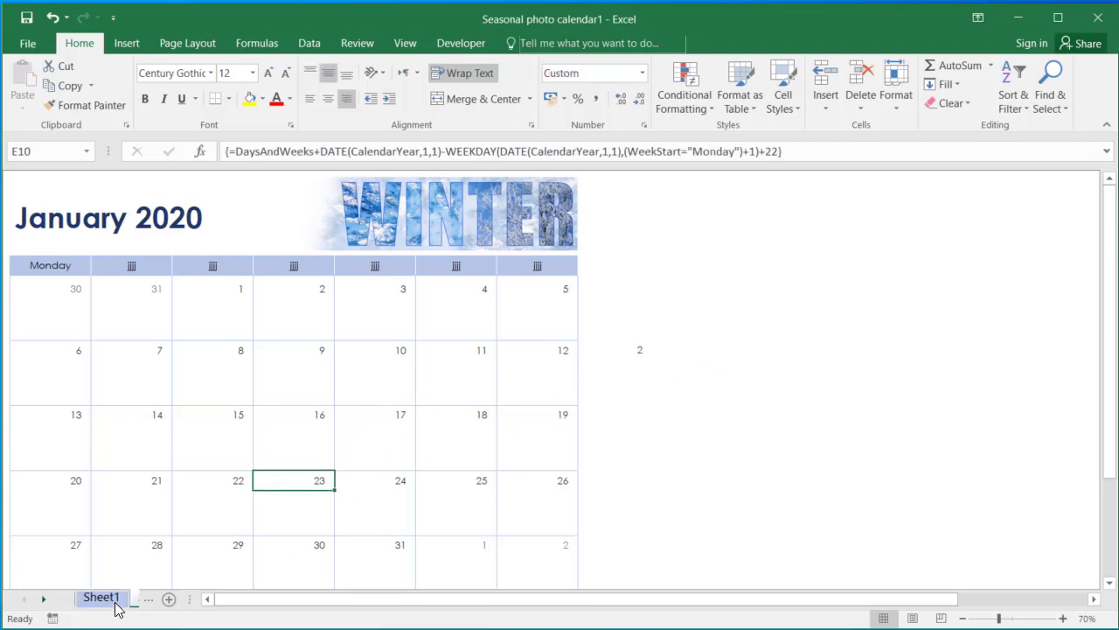
{"action": "left_click", "coordinate": [43, 600]}
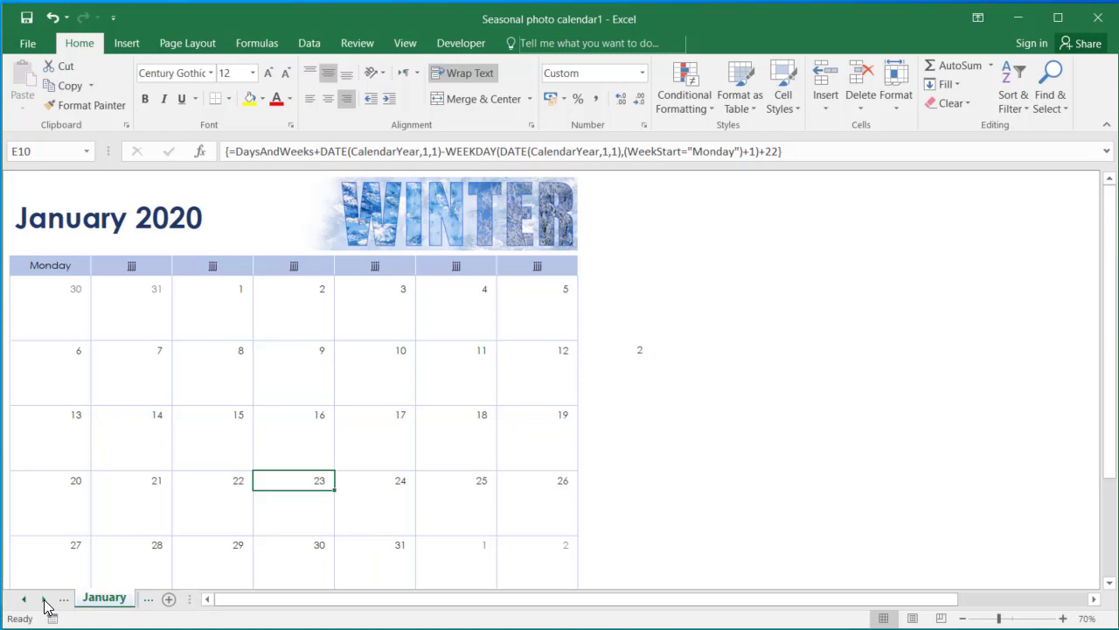
{"action": "left_click", "coordinate": [44, 600]}
{"action": "left_click", "coordinate": [106, 598]}
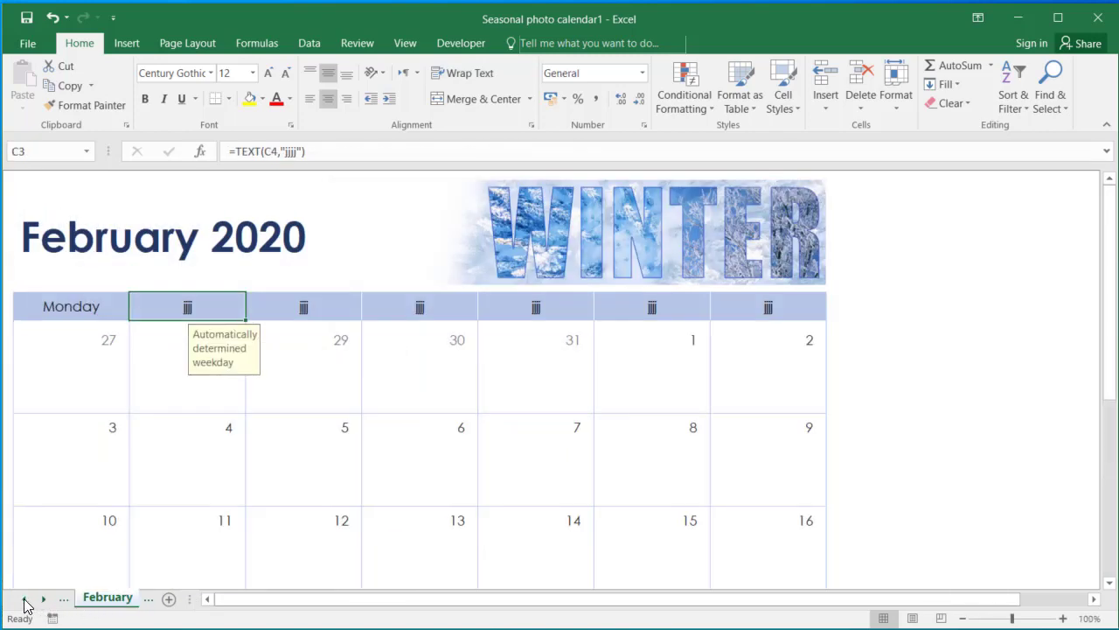
Return to the start of the workbook and open the blank Sheet1
{"action": "left_click", "coordinate": [24, 600]}
{"action": "left_click", "coordinate": [24, 600]}
{"action": "left_click", "coordinate": [100, 599]}
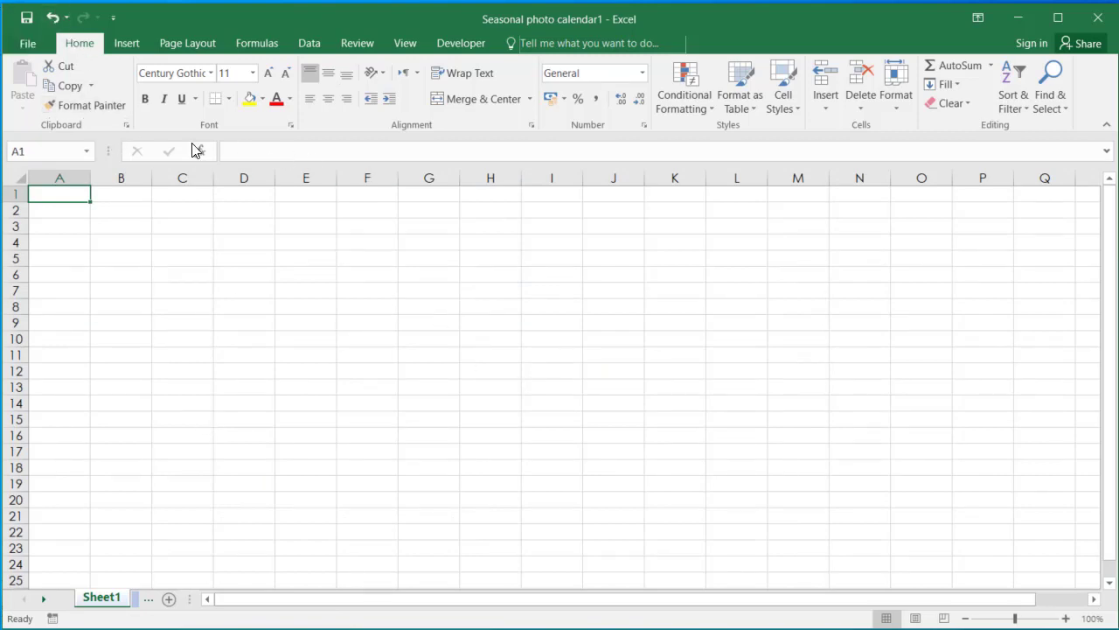
Search the online templates for new workbooks using the term "seasional"
{"action": "left_click", "coordinate": [36, 43]}
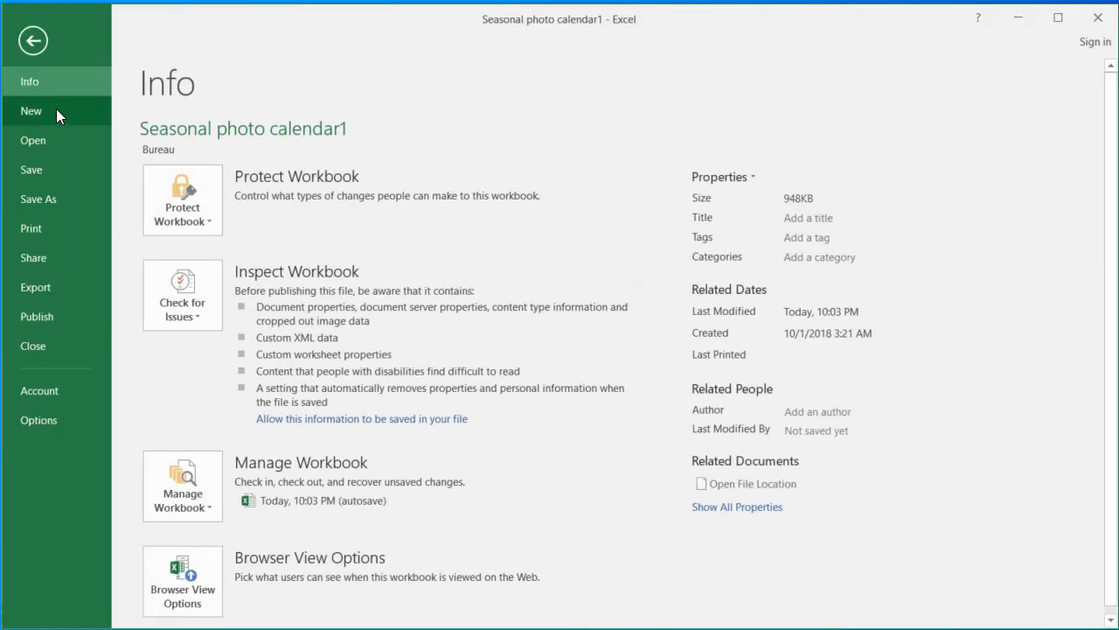
{"action": "left_click", "coordinate": [56, 109]}
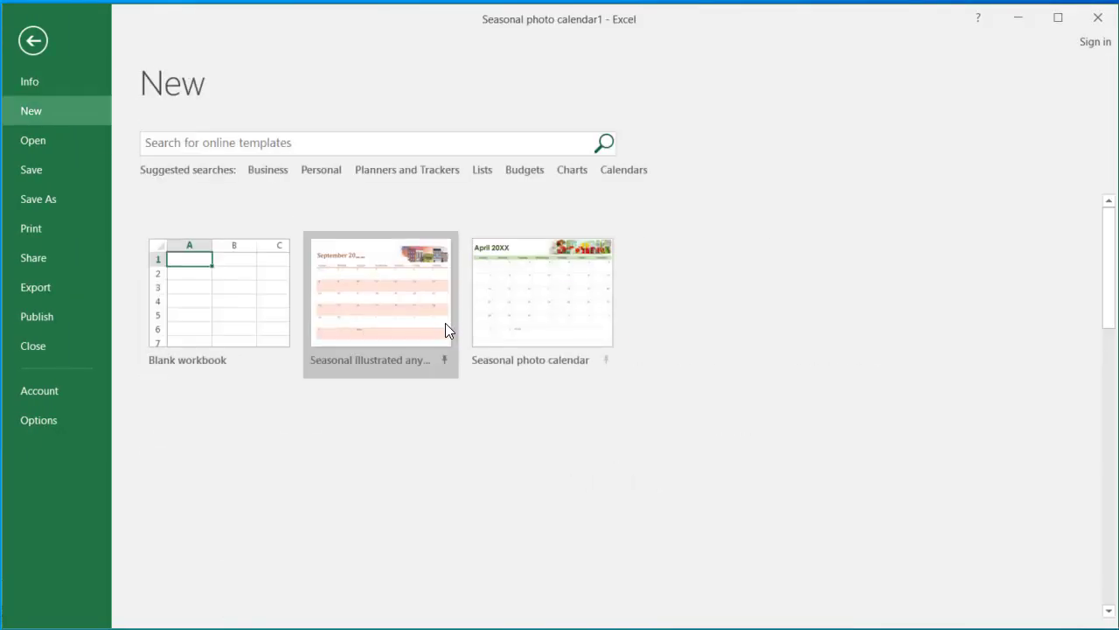
{"action": "left_click", "coordinate": [540, 142]}
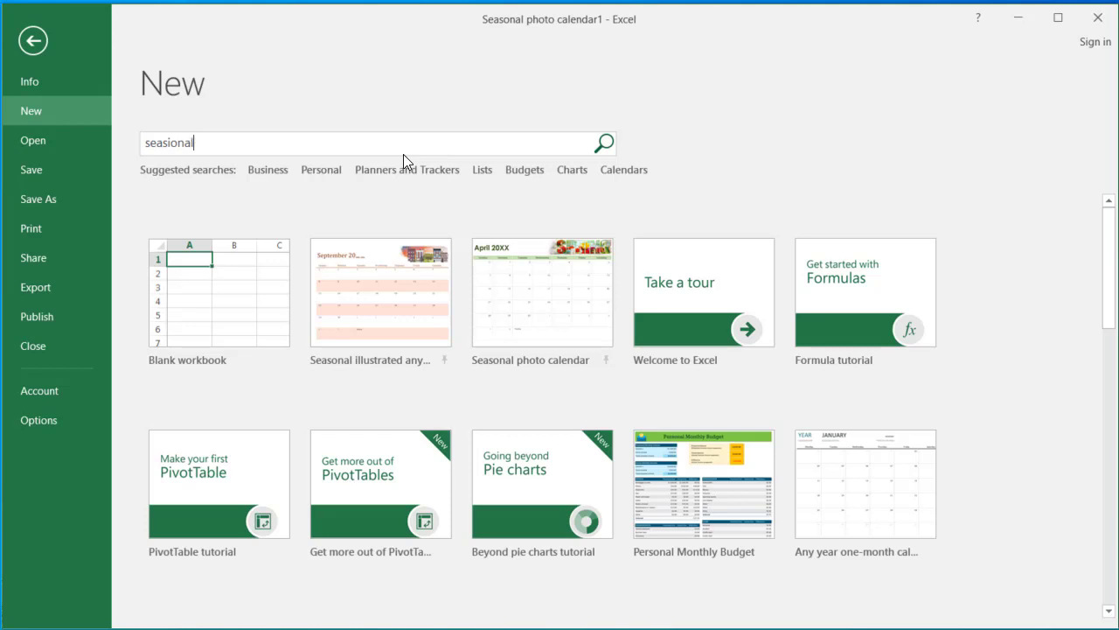
{"action": "left_click", "coordinate": [606, 143]}
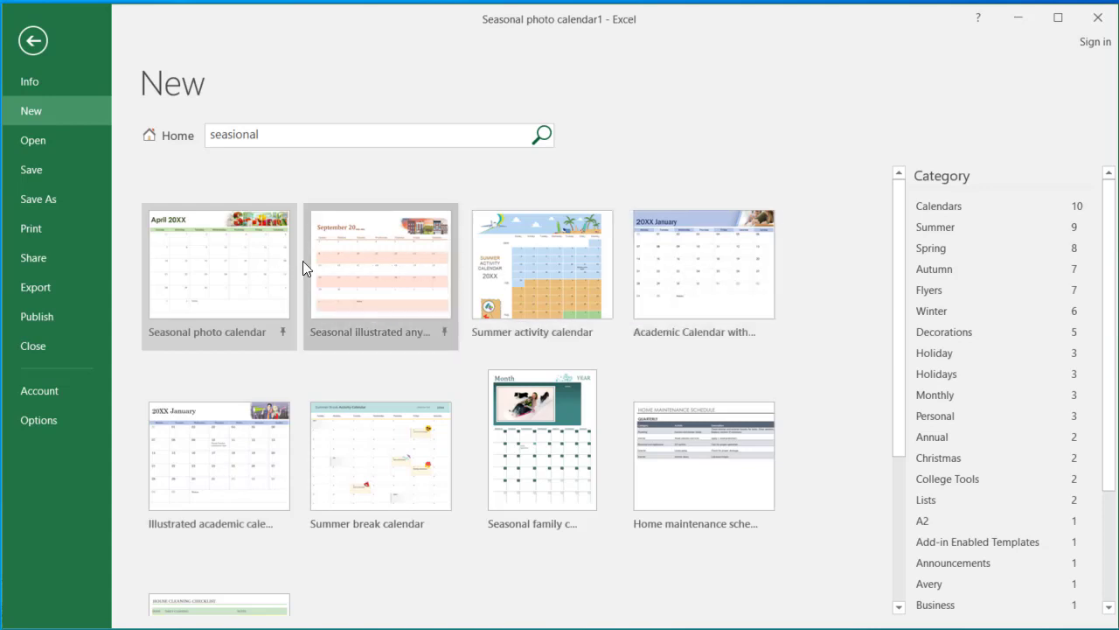
Create a workbook from the Summer activity calendar template and look over its calendar
{"action": "left_click", "coordinate": [542, 276]}
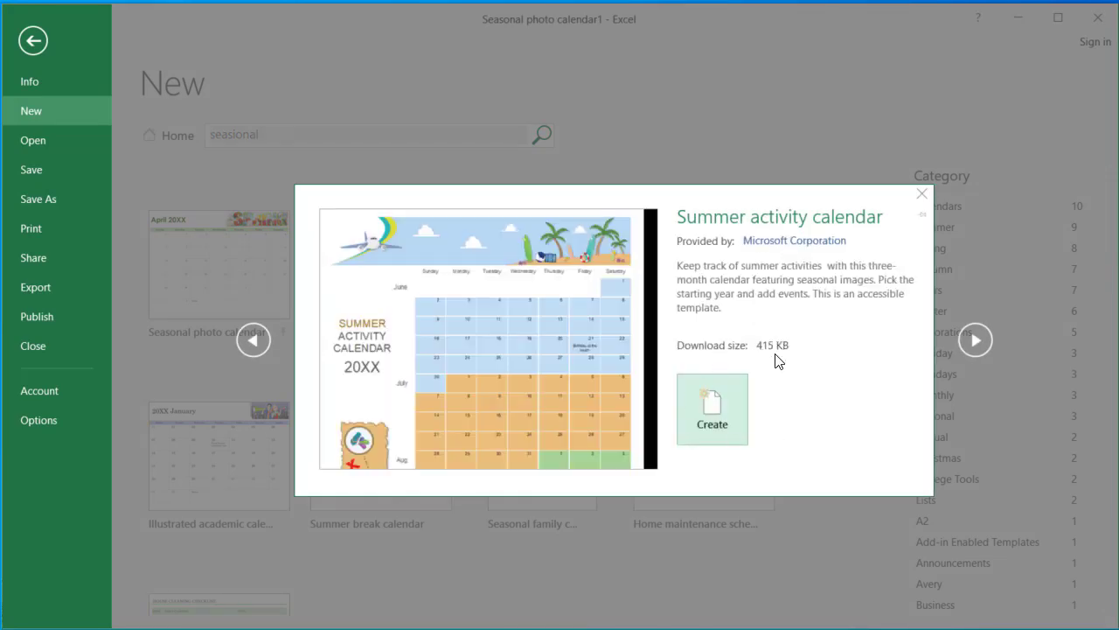
{"action": "left_click", "coordinate": [723, 408]}
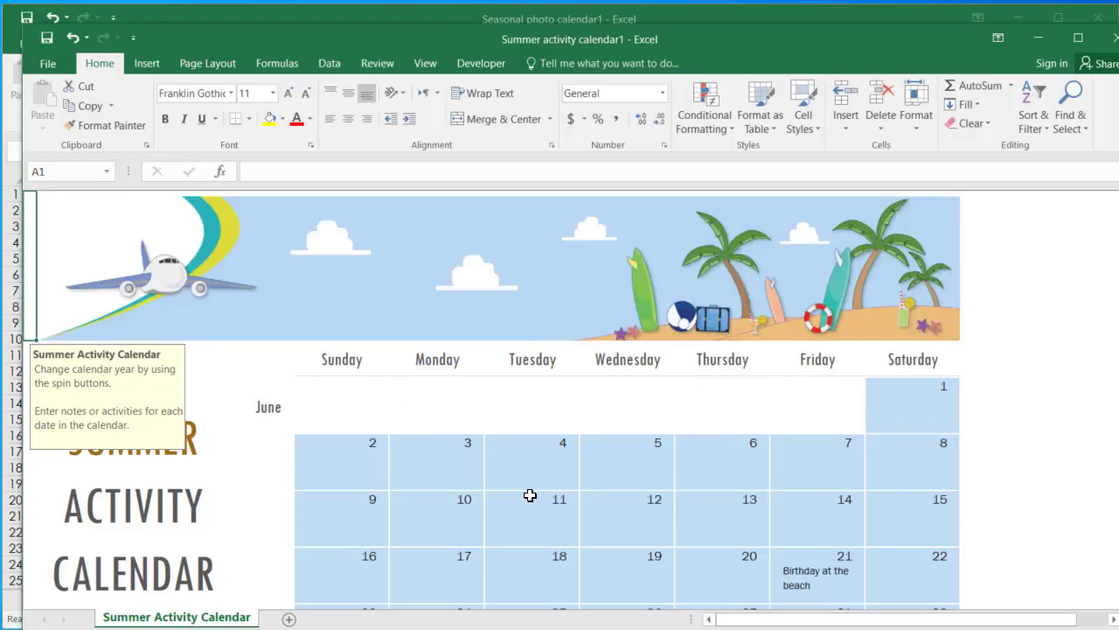
{"action": "left_click", "coordinate": [533, 472]}
{"action": "scroll", "coordinate": [583, 401], "scroll_direction": "down", "scroll_amount": 12}
{"action": "scroll", "coordinate": [585, 408], "scroll_direction": "down", "scroll_amount": 10}
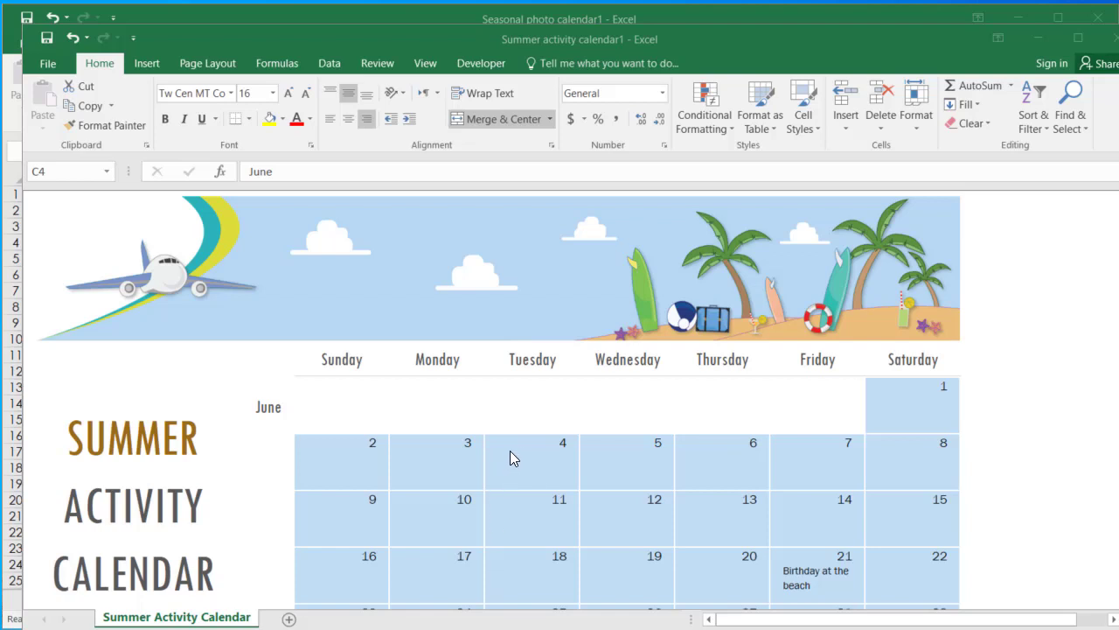
{"action": "scroll", "coordinate": [519, 438], "scroll_direction": "down", "scroll_amount": 3}
{"action": "scroll", "coordinate": [333, 360], "scroll_direction": "up", "scroll_amount": 3}
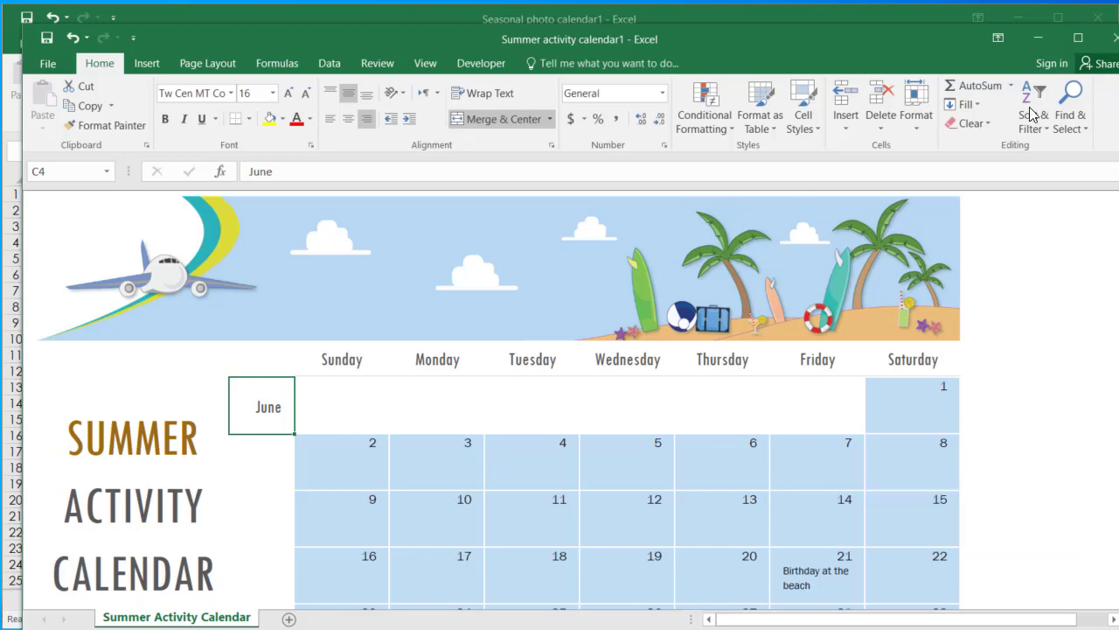
Close the Summer activity calendar workbook without saving and return to the blank Sheet1
{"action": "left_click", "coordinate": [1109, 38]}
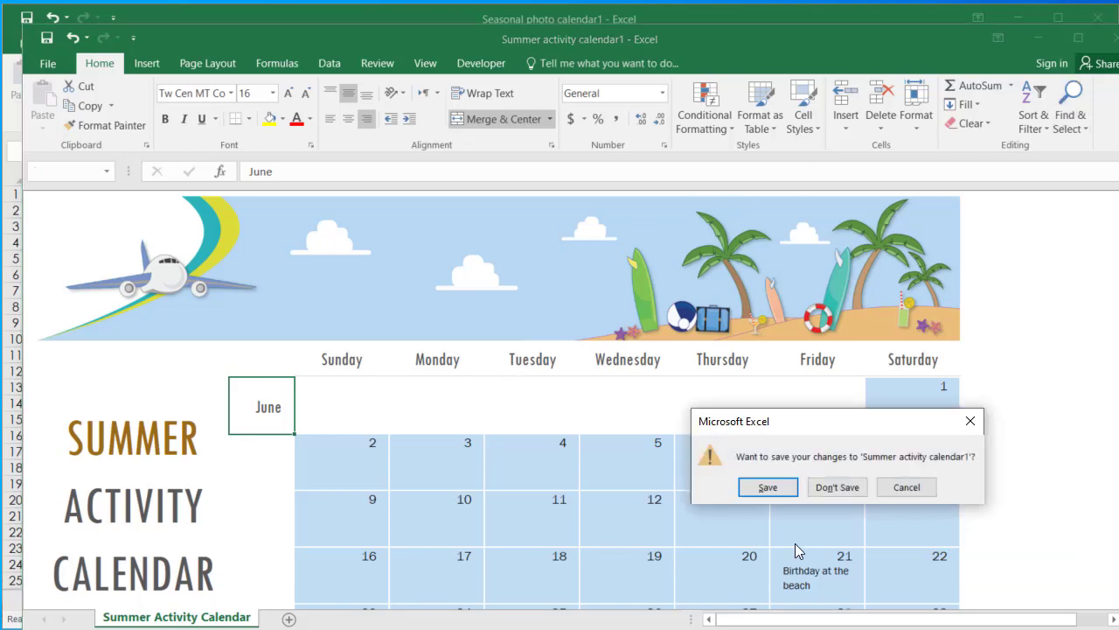
{"action": "left_click", "coordinate": [838, 485]}
{"action": "left_click", "coordinate": [239, 330]}
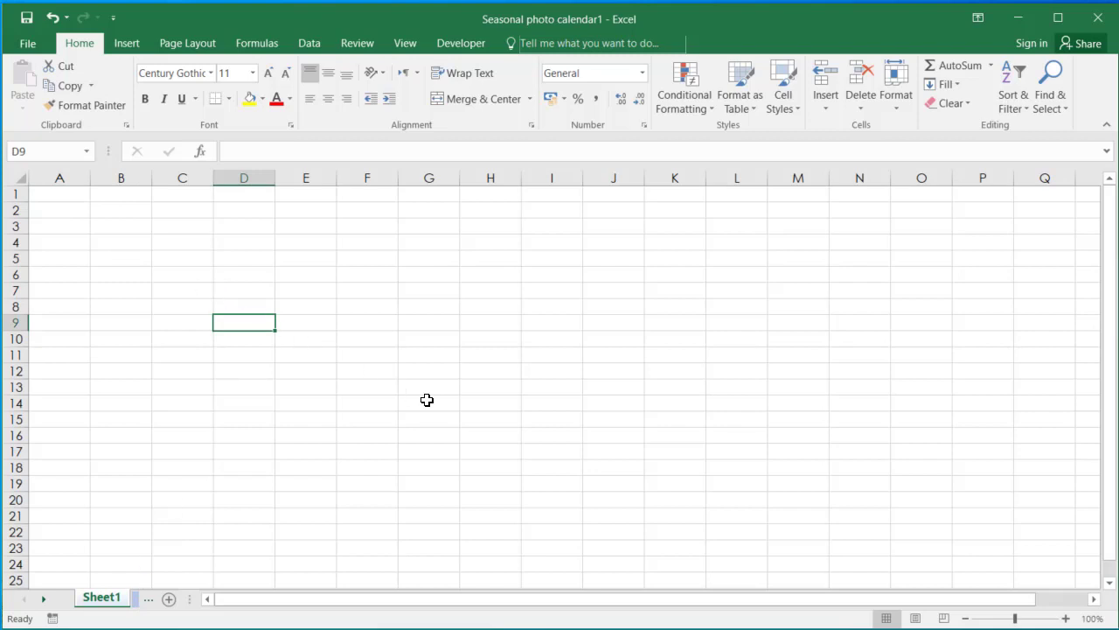
{"action": "left_click", "coordinate": [370, 360]}
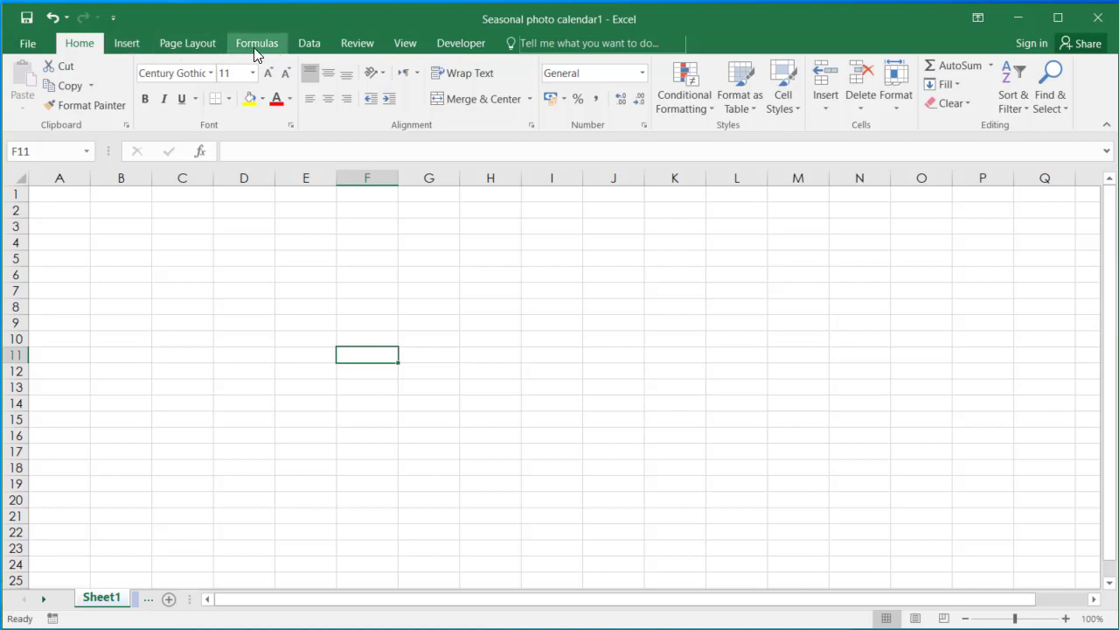
Draw a rounded rectangle about 1.53" wide and 0.4" high across columns D and E, around rows 4 to 6
{"action": "left_click", "coordinate": [127, 43]}
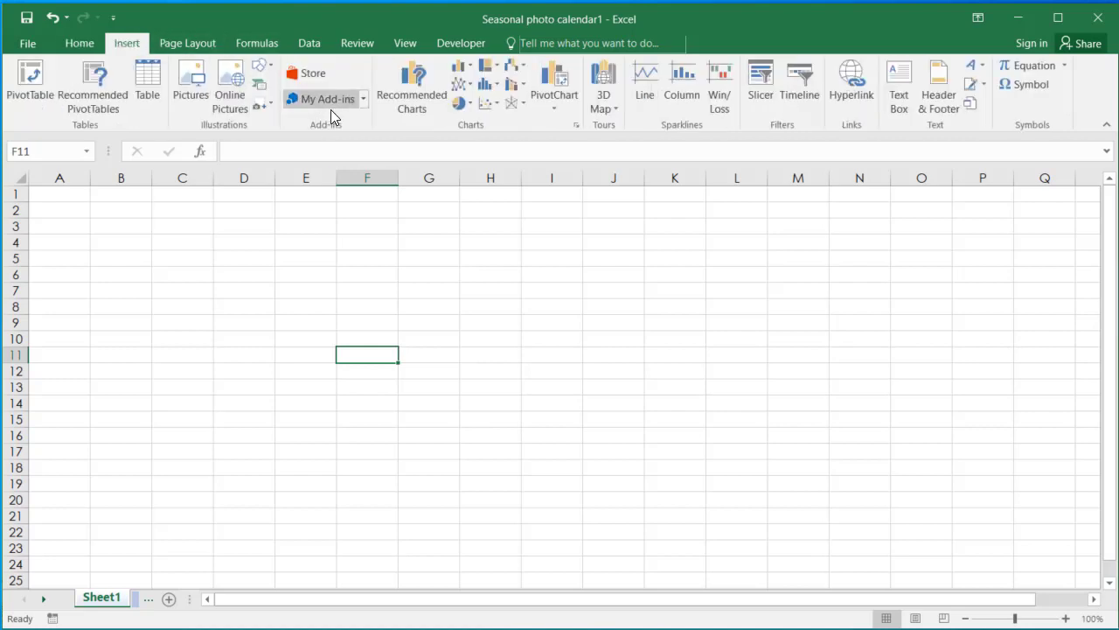
{"action": "left_click", "coordinate": [261, 68]}
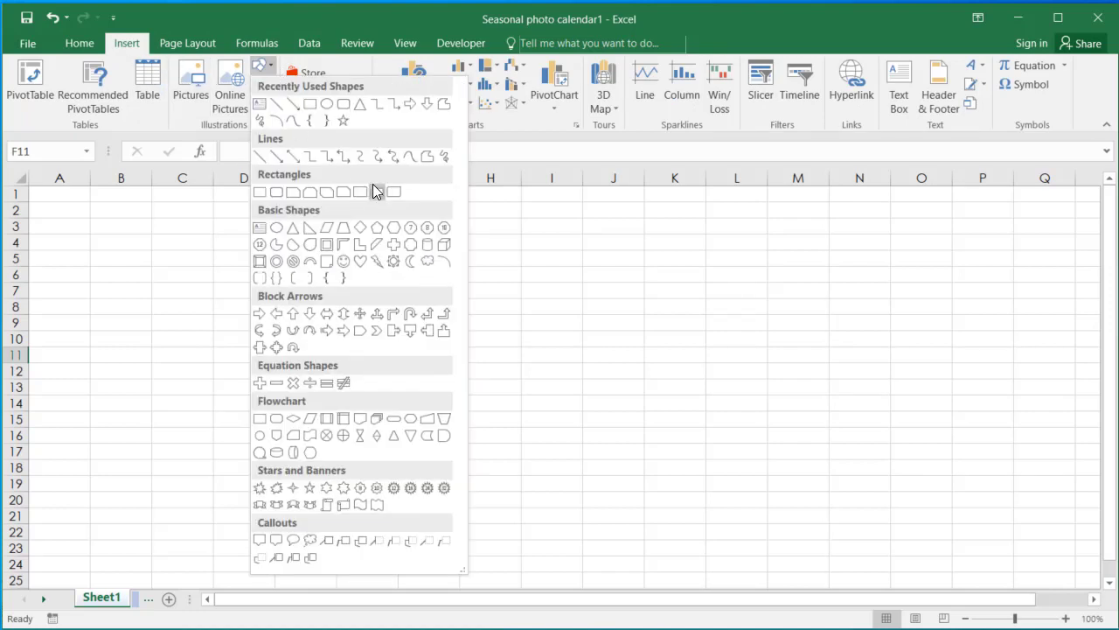
{"action": "left_click", "coordinate": [343, 106]}
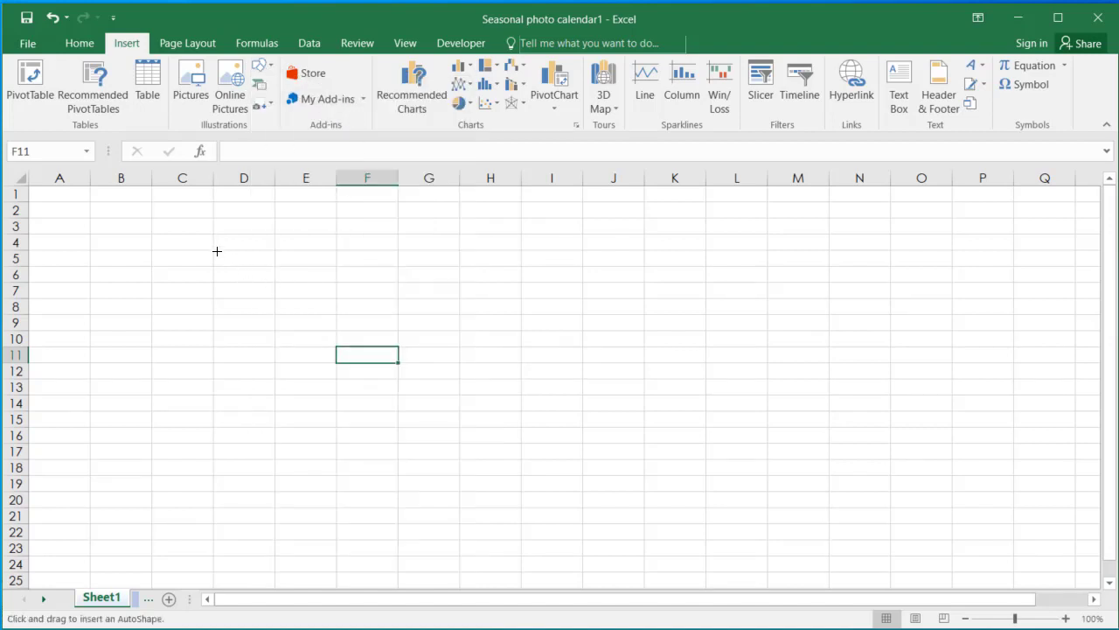
{"action": "left_click_drag", "start_coordinate": [216, 246], "coordinate": [344, 279]}
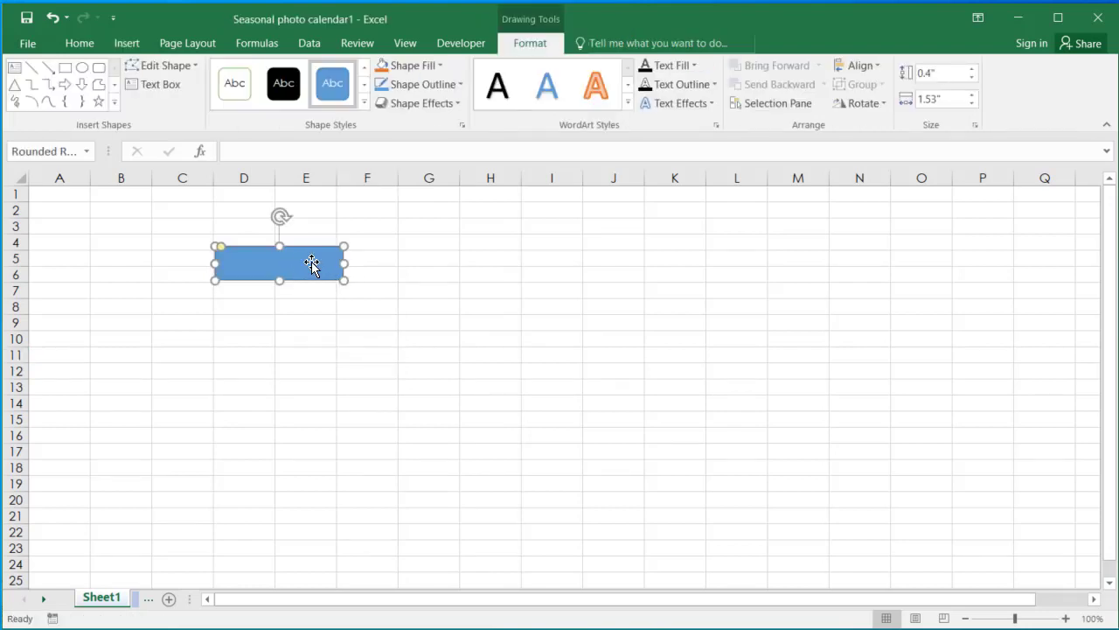
Apply a blue gradient preset style to the rounded rectangle and label it "january"
{"action": "left_click", "coordinate": [364, 103]}
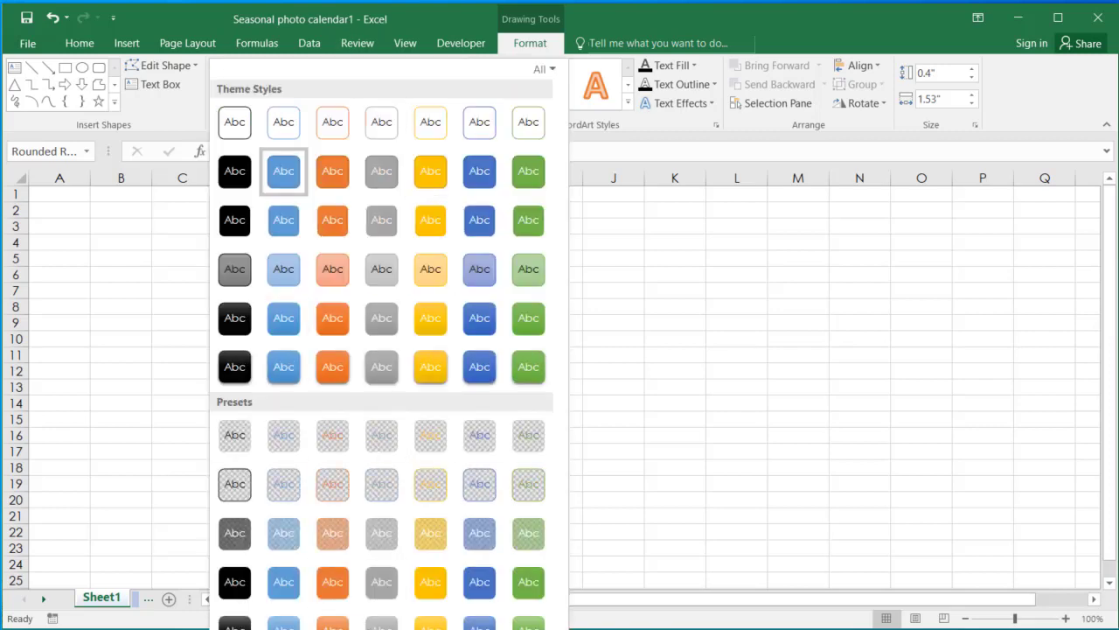
{"action": "left_click", "coordinate": [283, 621]}
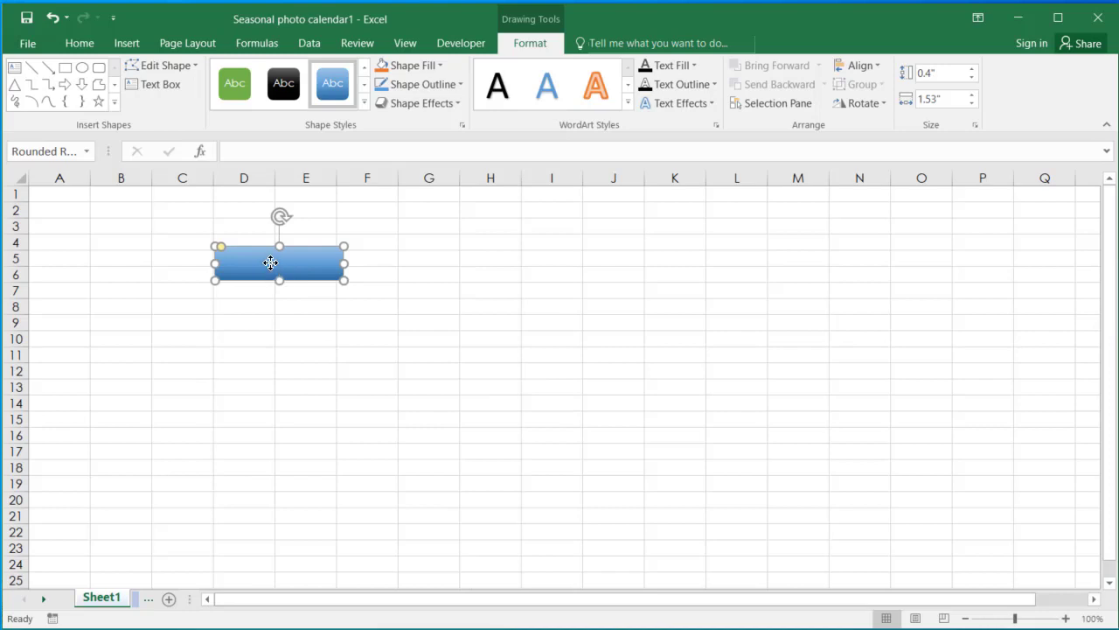
{"action": "right_click", "coordinate": [272, 262]}
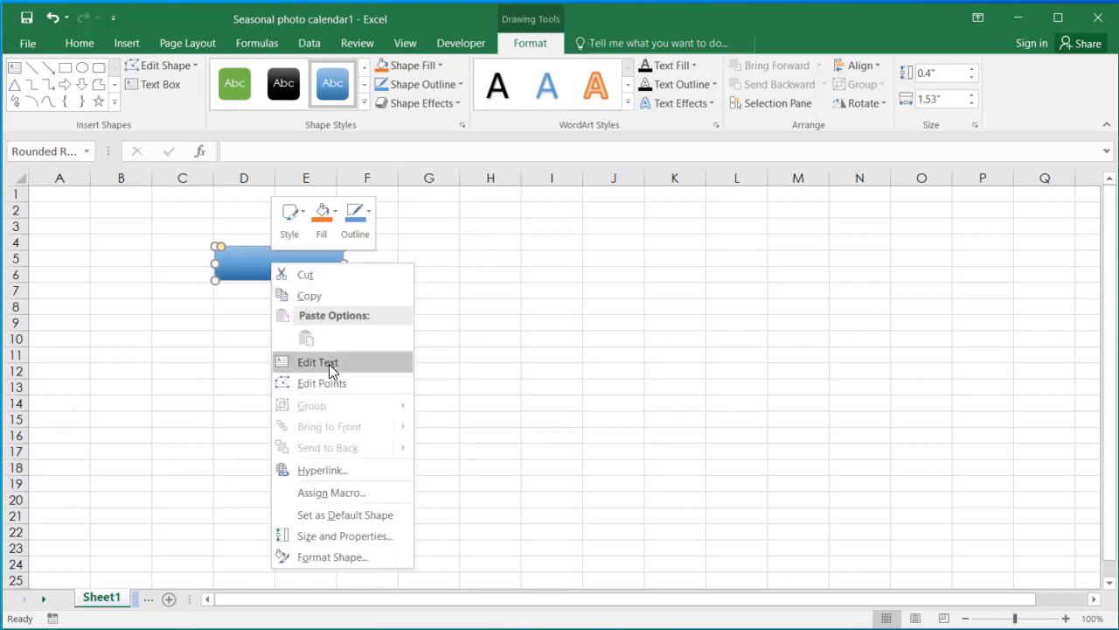
{"action": "left_click", "coordinate": [318, 362]}
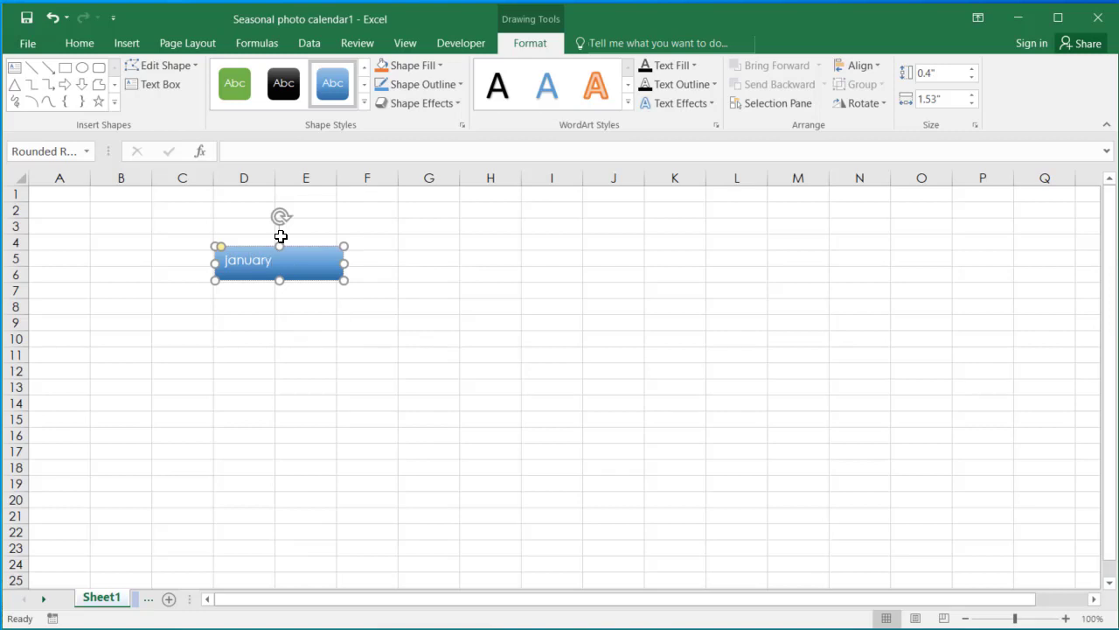
Format the button's text as bold, size 20, centered horizontally and bottom-aligned
{"action": "left_click", "coordinate": [92, 49]}
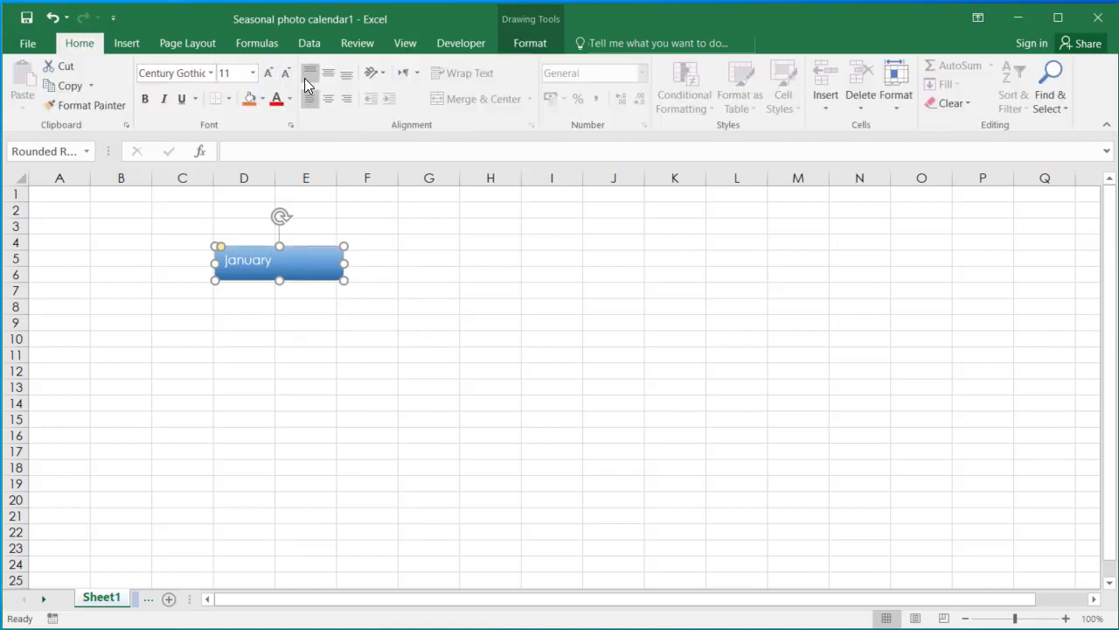
{"action": "left_click", "coordinate": [328, 72]}
{"action": "left_click", "coordinate": [328, 97]}
{"action": "left_click", "coordinate": [268, 73]}
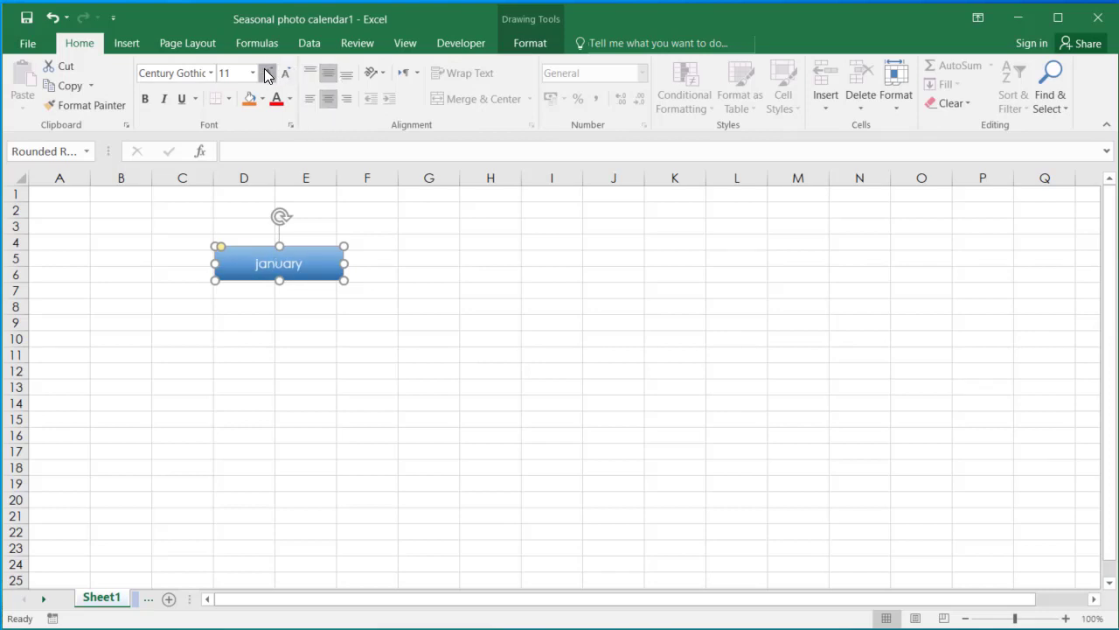
{"action": "left_click", "coordinate": [268, 73]}
{"action": "left_click", "coordinate": [267, 72]}
{"action": "left_click", "coordinate": [268, 73]}
{"action": "left_click", "coordinate": [268, 73]}
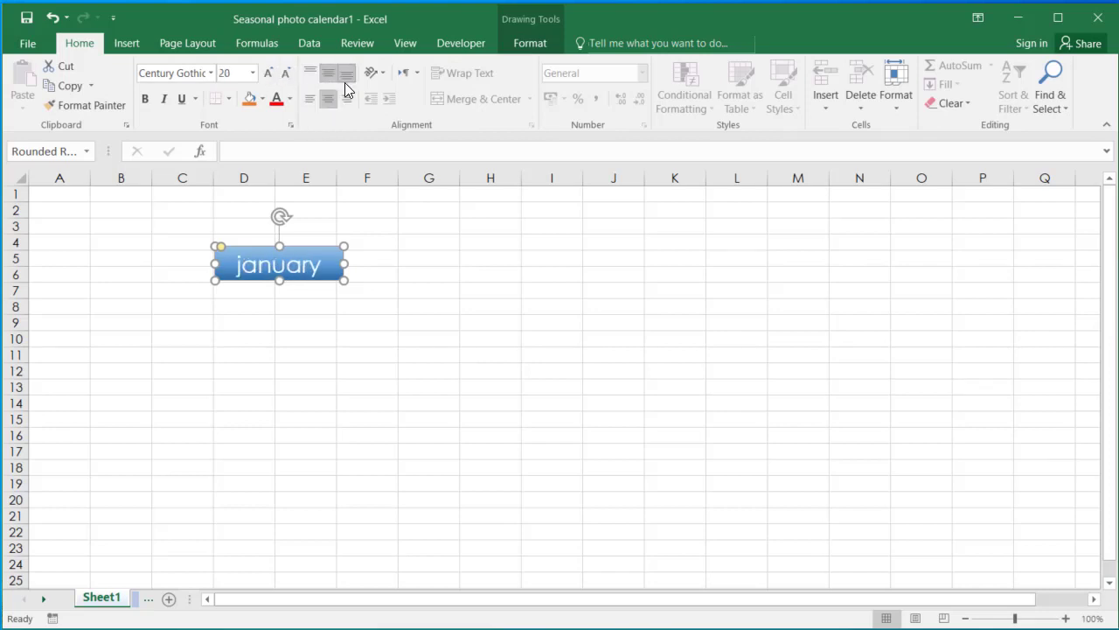
{"action": "left_click", "coordinate": [345, 77]}
{"action": "left_click", "coordinate": [145, 100]}
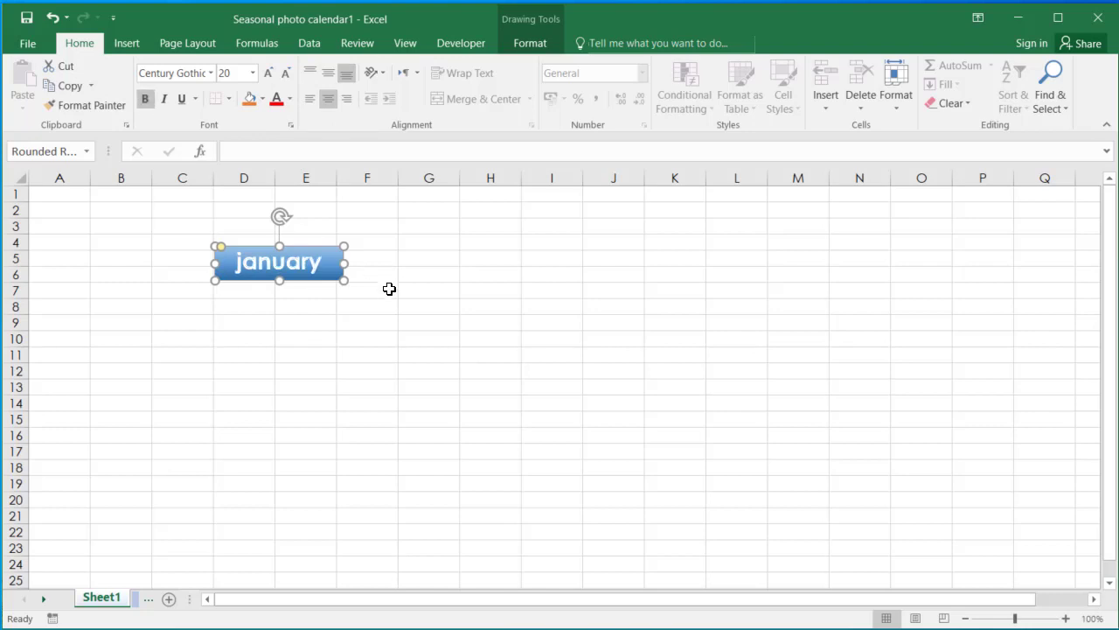
Move the january button to columns A to C at rows 4 and 5, and paste three copies of it
{"action": "left_click", "coordinate": [323, 340]}
{"action": "left_click", "coordinate": [301, 259]}
{"action": "left_click_drag", "start_coordinate": [321, 280], "coordinate": [175, 267]}
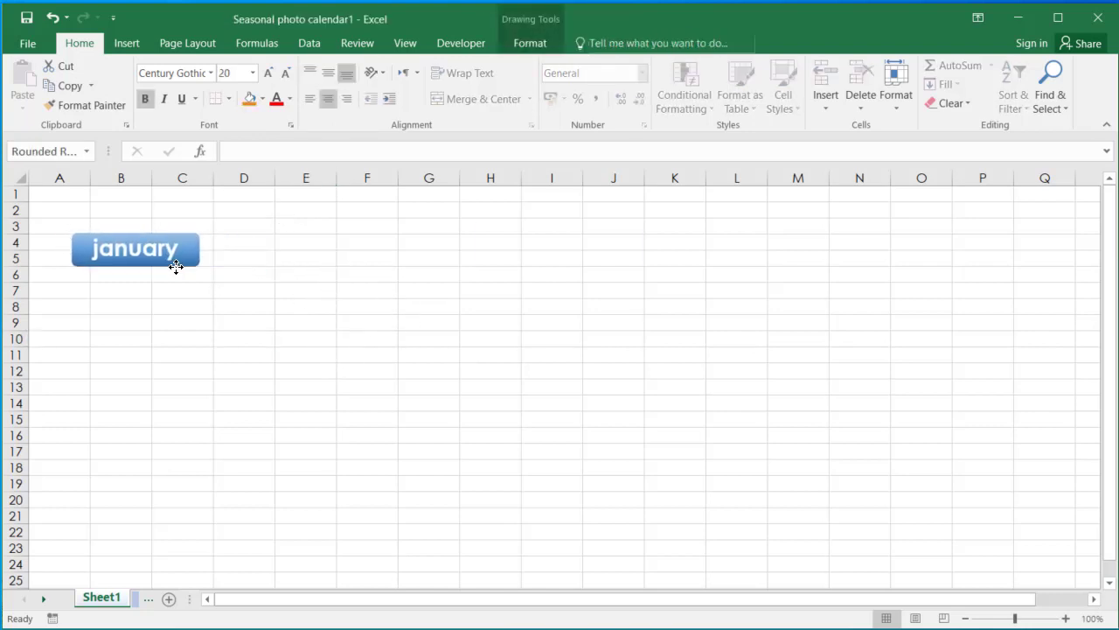
{"action": "key", "text": "ctrl+c"}
{"action": "key", "text": "ctrl+v"}
{"action": "key", "text": "ctrl+v"}
{"action": "key", "text": "ctrl+v"}
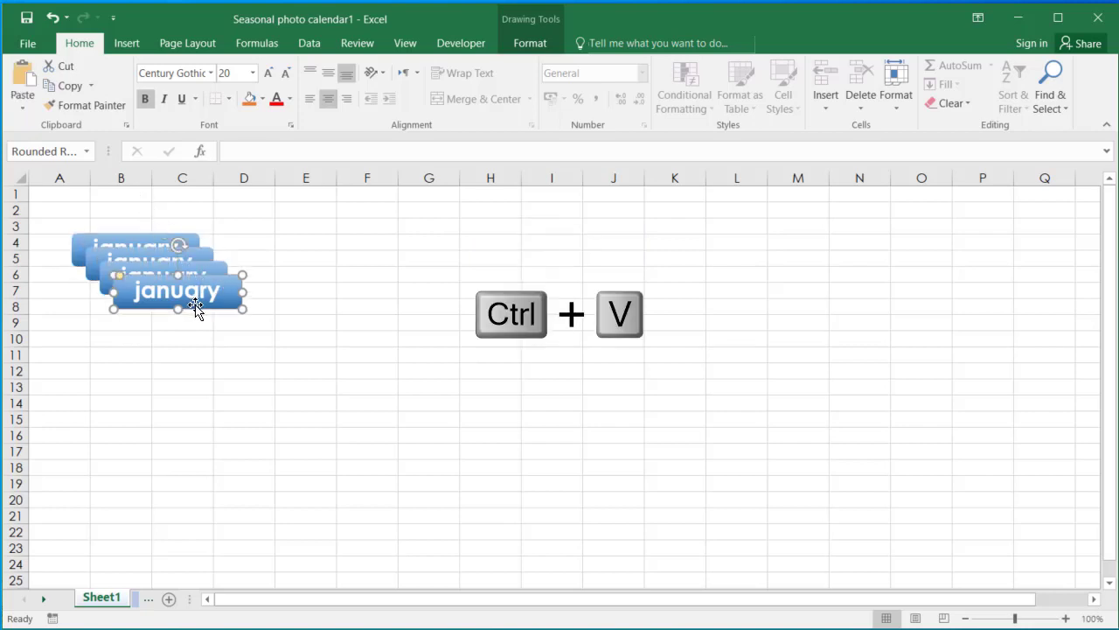
Arrange the three copied buttons in a column below the original, around rows 8, 12 and 15, and deselect them
{"action": "left_click_drag", "start_coordinate": [196, 307], "coordinate": [149, 442]}
{"action": "left_click", "coordinate": [186, 298]}
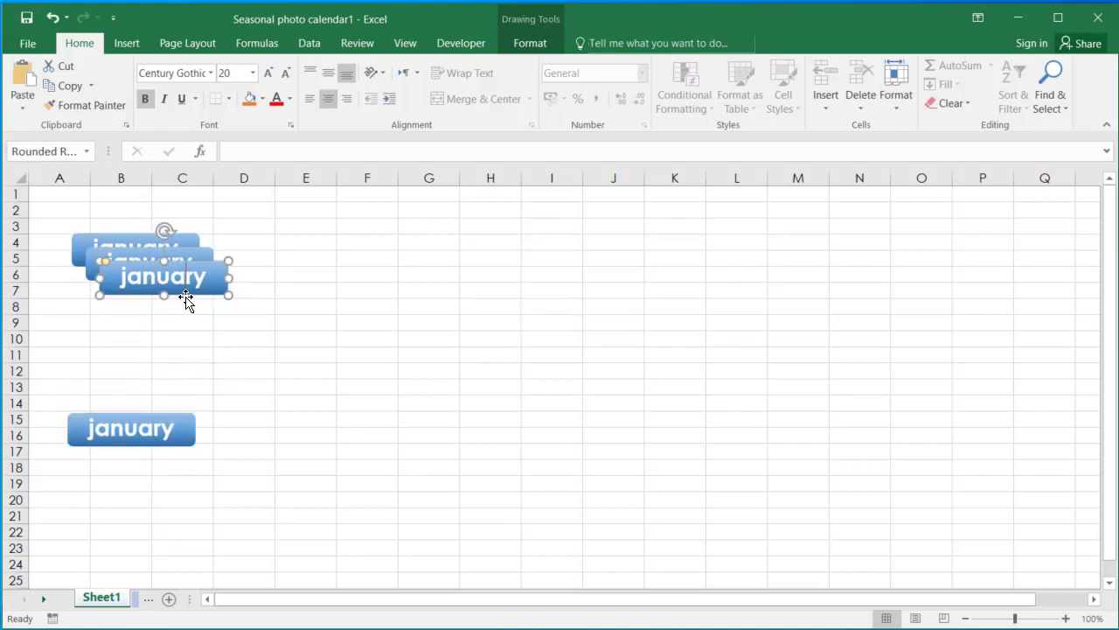
{"action": "left_click_drag", "start_coordinate": [185, 302], "coordinate": [150, 415]}
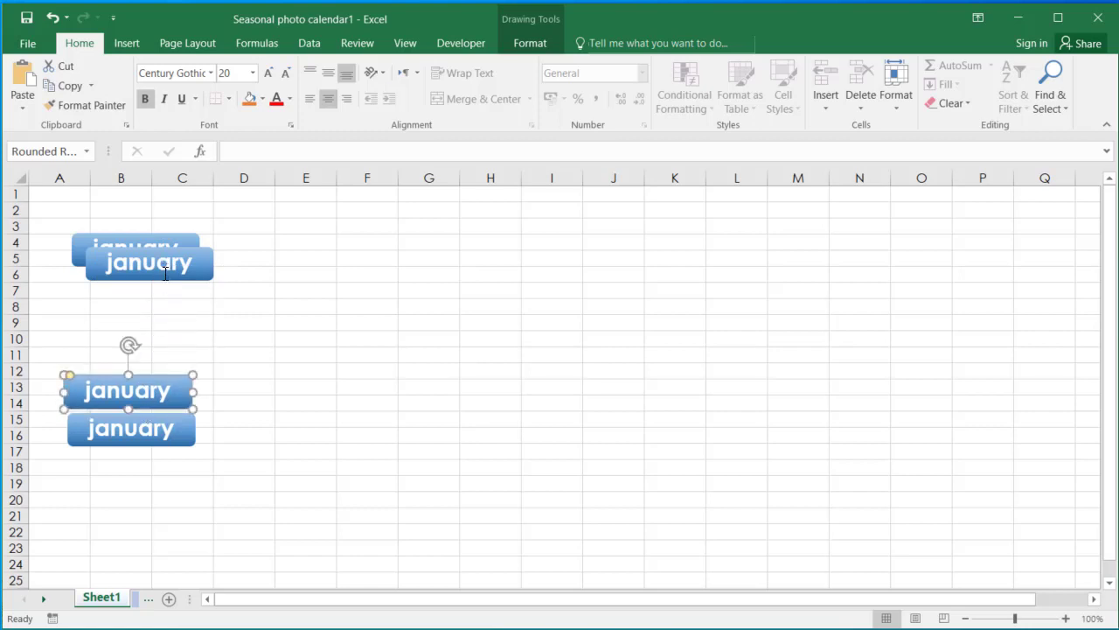
{"action": "left_click", "coordinate": [166, 273]}
{"action": "left_click_drag", "start_coordinate": [167, 282], "coordinate": [144, 335]}
{"action": "left_click", "coordinate": [136, 374]}
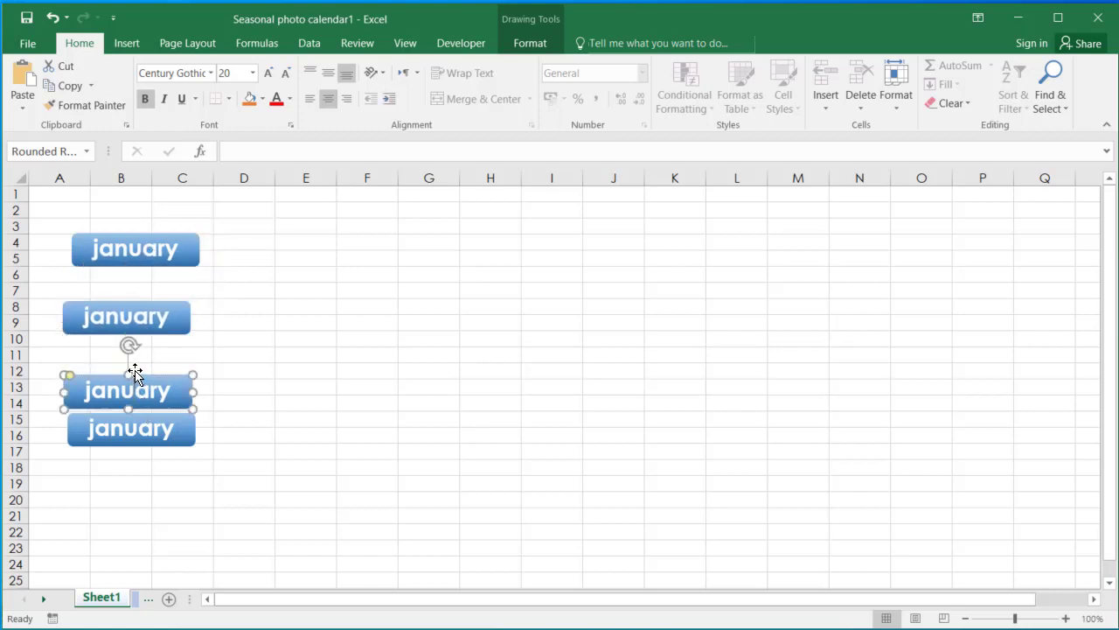
{"action": "left_click_drag", "start_coordinate": [135, 375], "coordinate": [137, 359]}
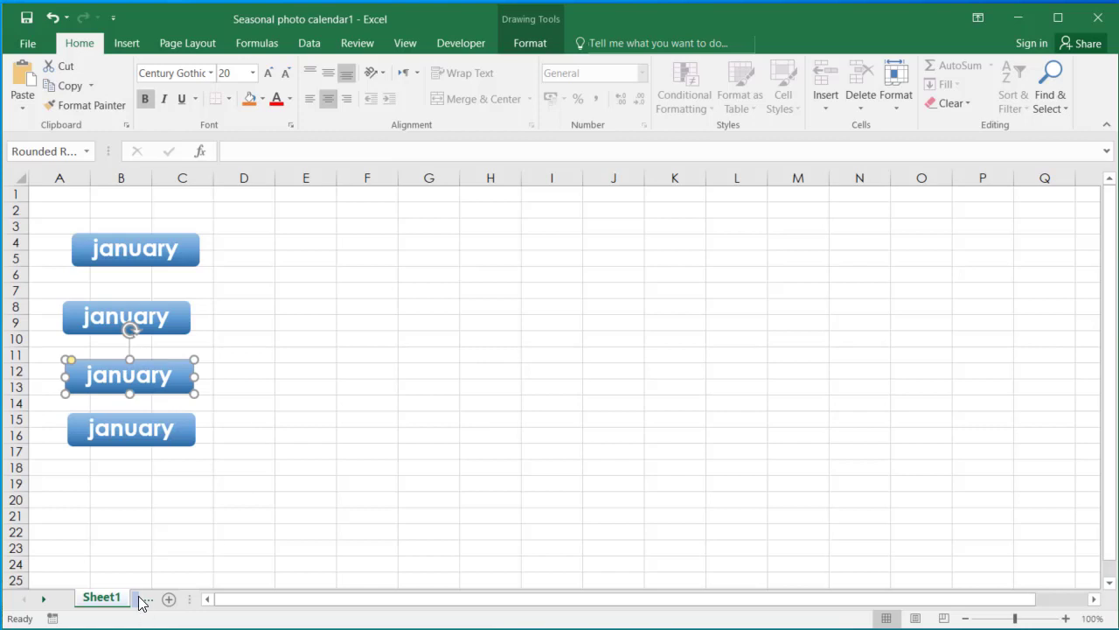
{"action": "left_click", "coordinate": [193, 497]}
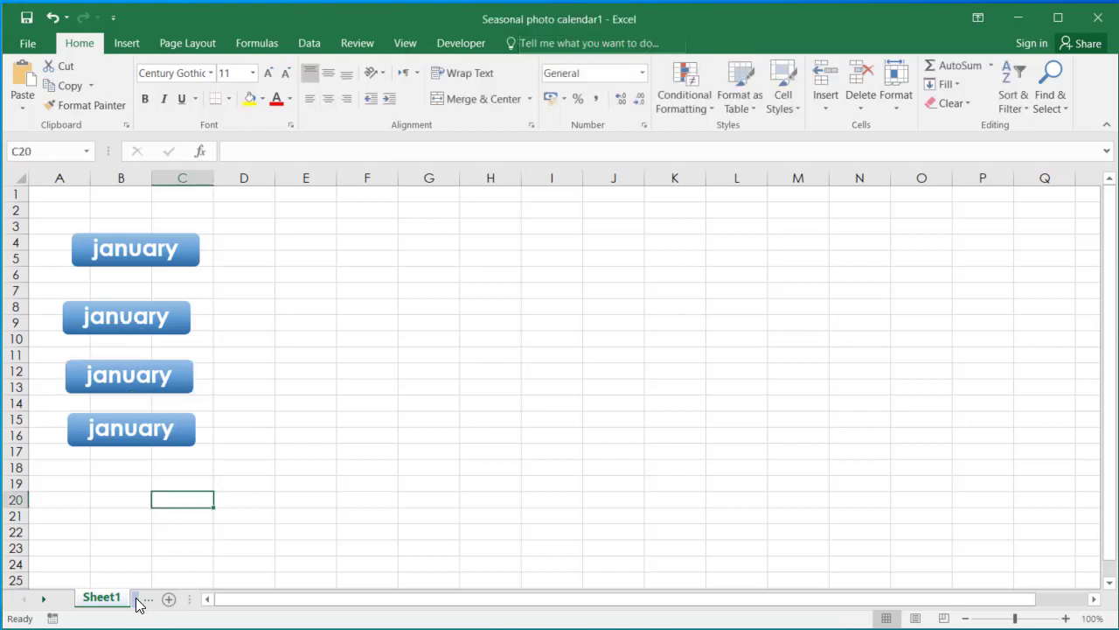
Widen the sheet tab area to show all month tabs, and look over the January calendar sheet
{"action": "left_click_drag", "start_coordinate": [136, 600], "coordinate": [898, 599]}
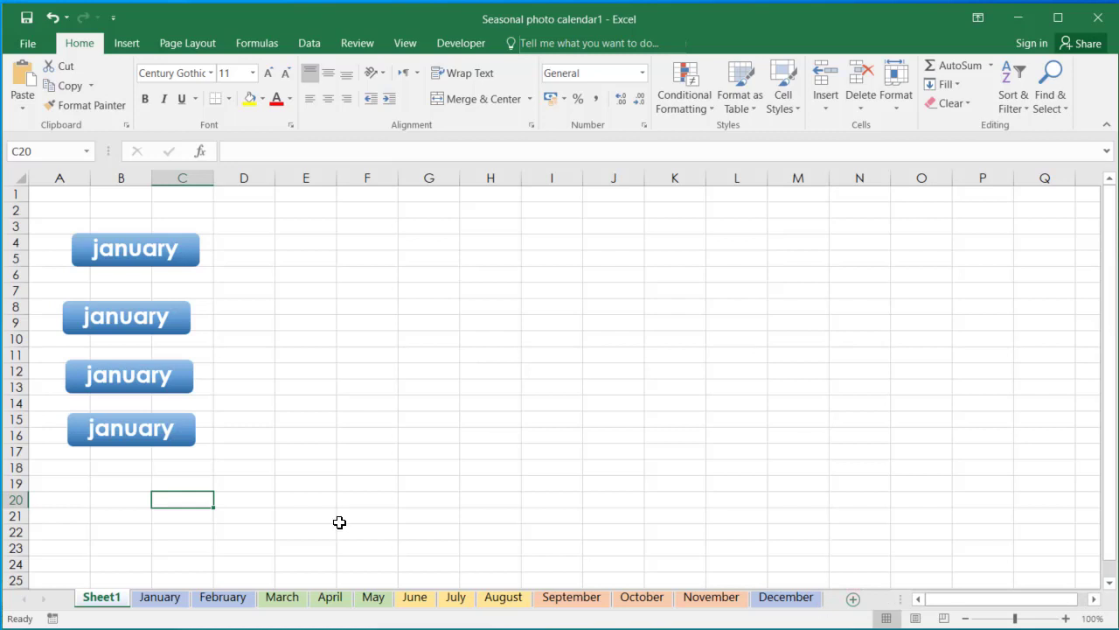
{"action": "left_click", "coordinate": [164, 594]}
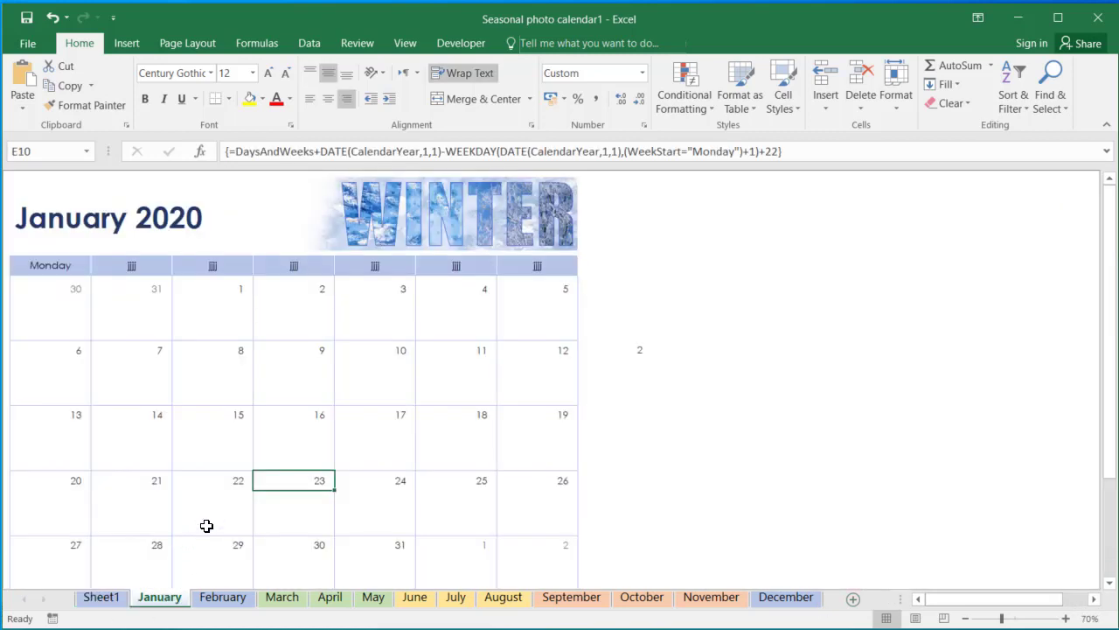
{"action": "left_click_drag", "start_coordinate": [285, 372], "coordinate": [18, 281]}
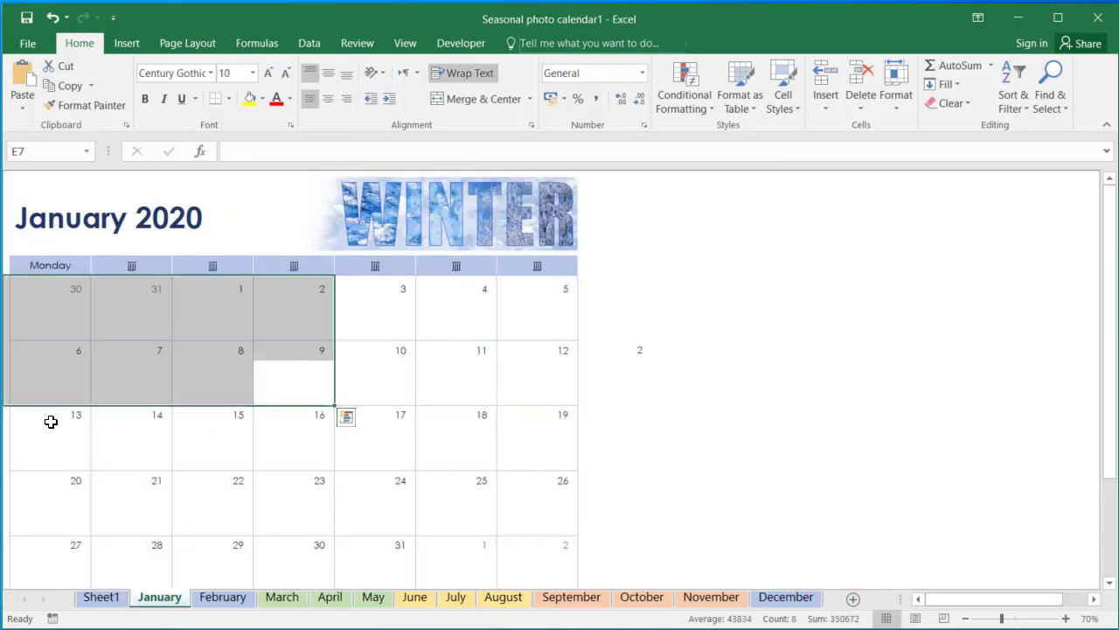
{"action": "left_click", "coordinate": [127, 436]}
{"action": "left_click", "coordinate": [37, 443]}
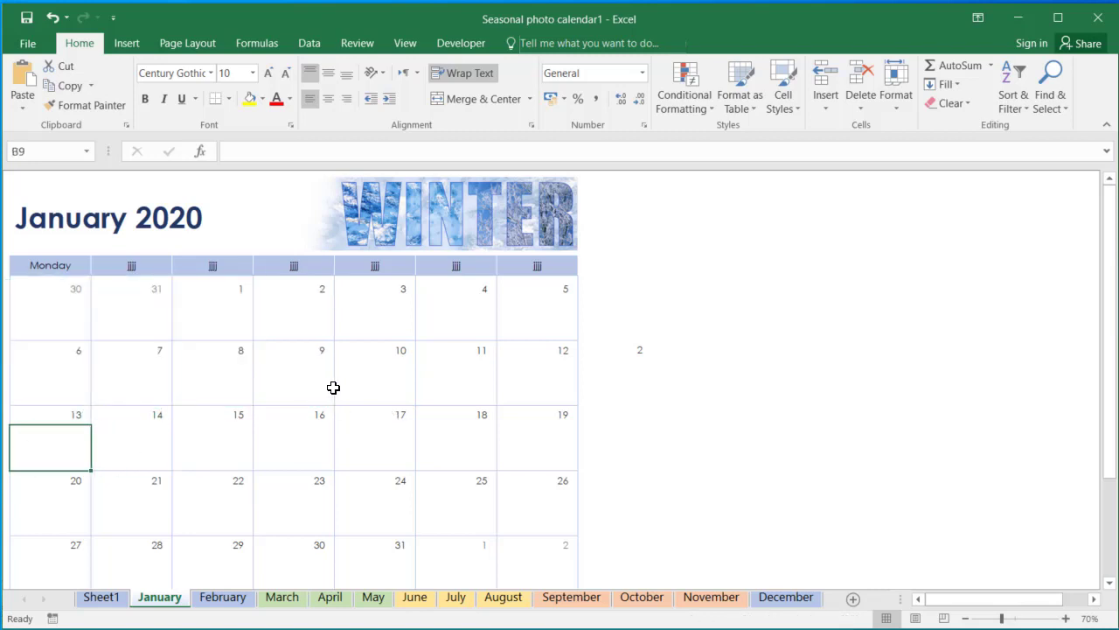
{"action": "scroll", "coordinate": [337, 387], "scroll_direction": "down", "scroll_amount": 1}
{"action": "scroll", "coordinate": [343, 387], "scroll_direction": "down", "scroll_amount": 1}
{"action": "scroll", "coordinate": [341, 389], "scroll_direction": "up", "scroll_amount": 2}
Copy the February sheet's name and paste it as the label of the second button on Sheet1
{"action": "left_click", "coordinate": [212, 602]}
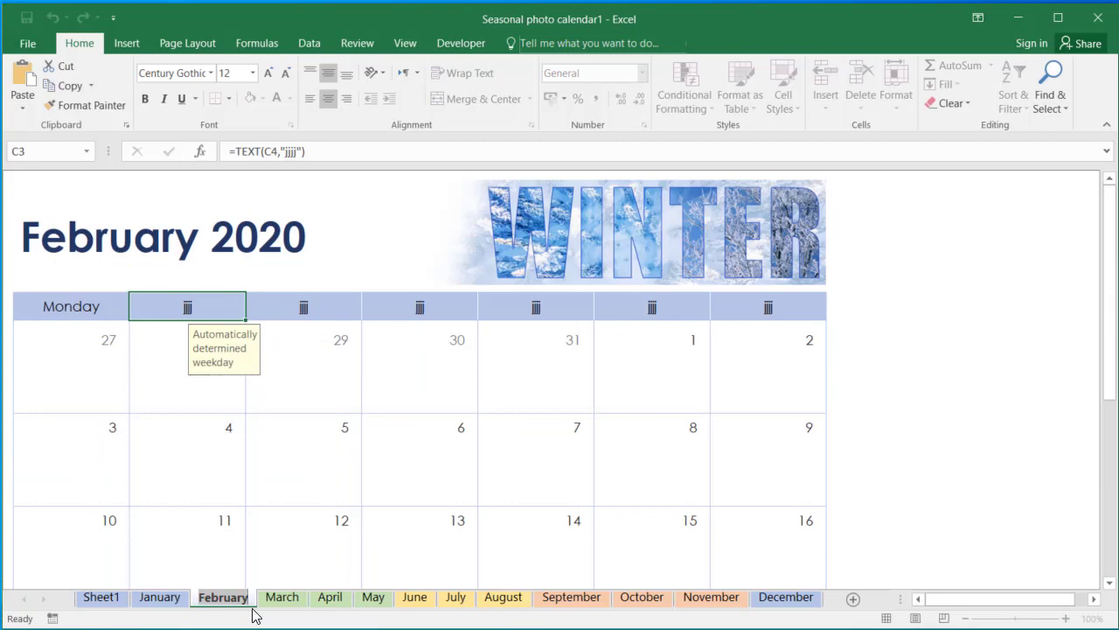
{"action": "left_click", "coordinate": [107, 597]}
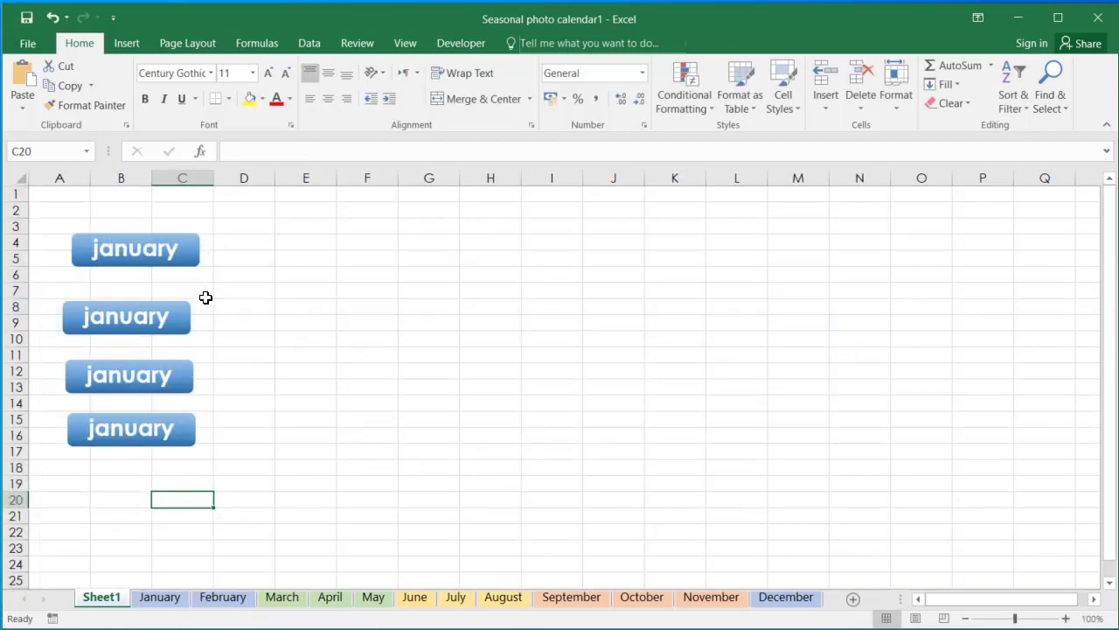
{"action": "left_click", "coordinate": [131, 250]}
{"action": "double_click", "coordinate": [130, 321]}
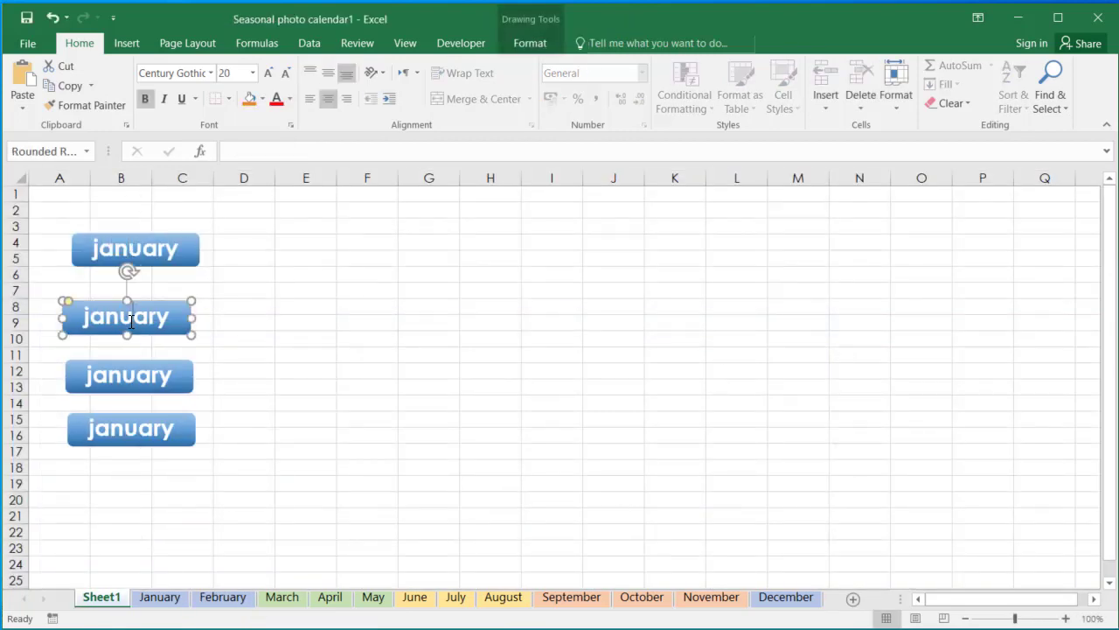
{"action": "key", "text": "ctrl+v"}
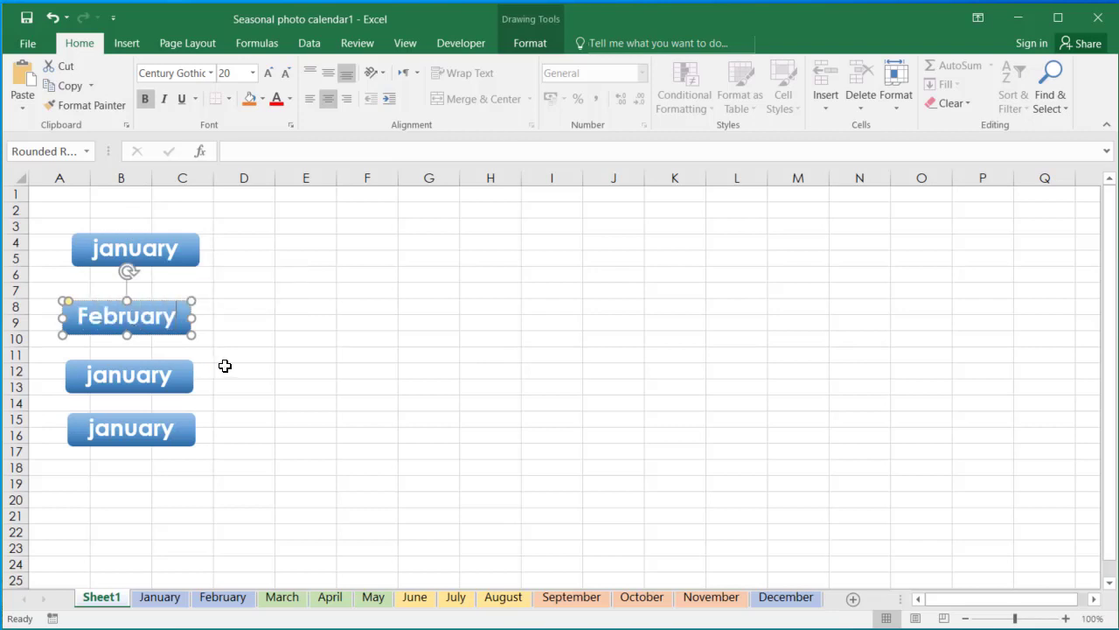
Relabel the third button as "March" and the fourth as "April", and deselect them
{"action": "double_click", "coordinate": [116, 378]}
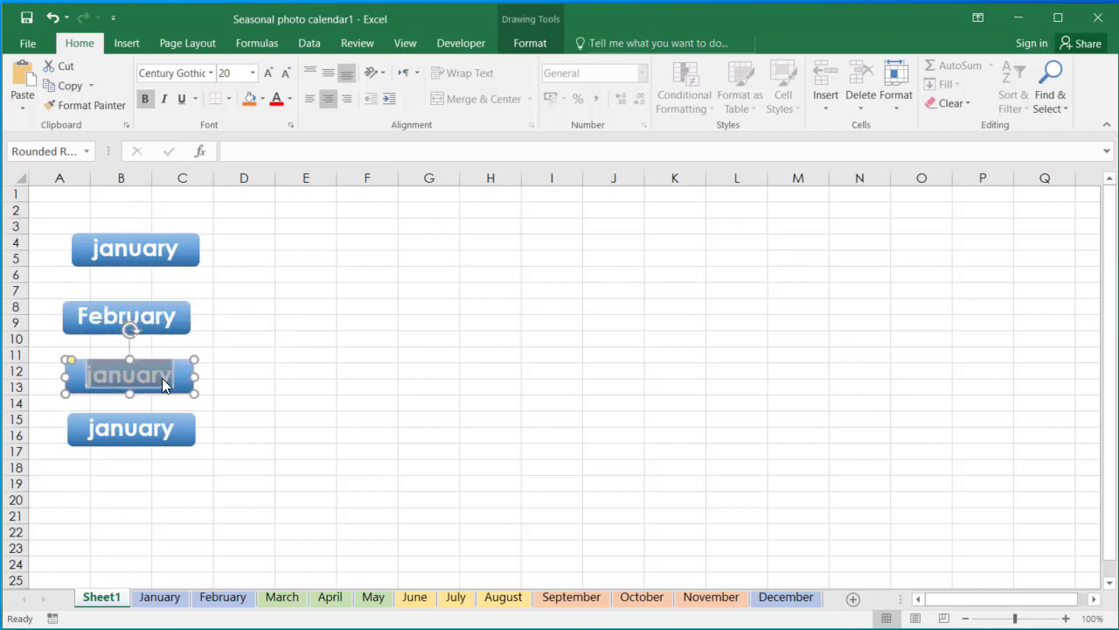
{"action": "type", "text": "March"}
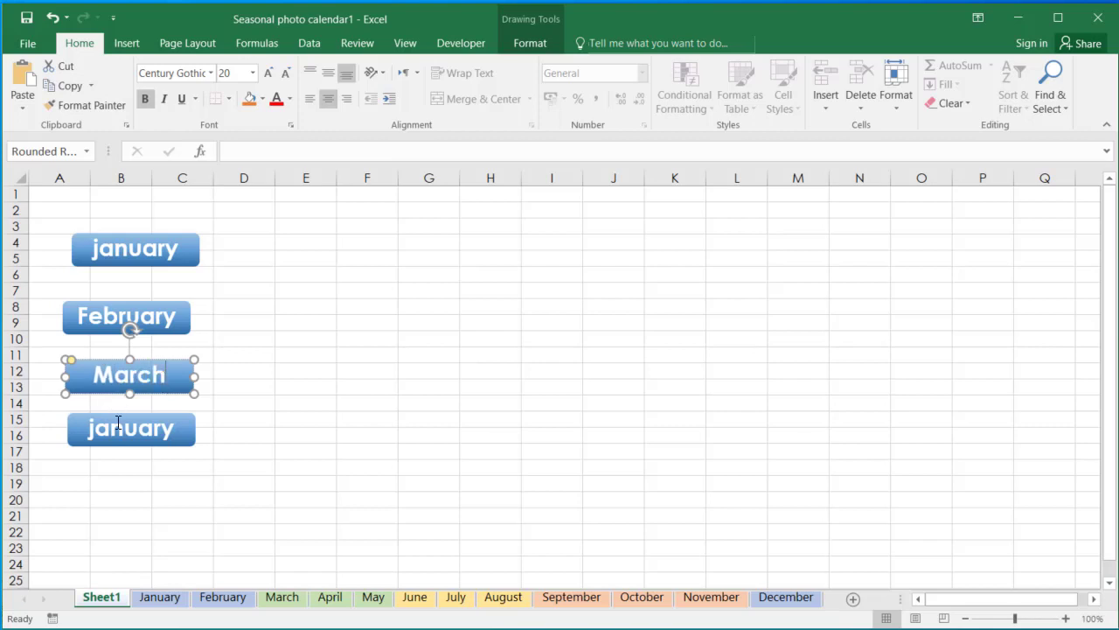
{"action": "double_click", "coordinate": [124, 429]}
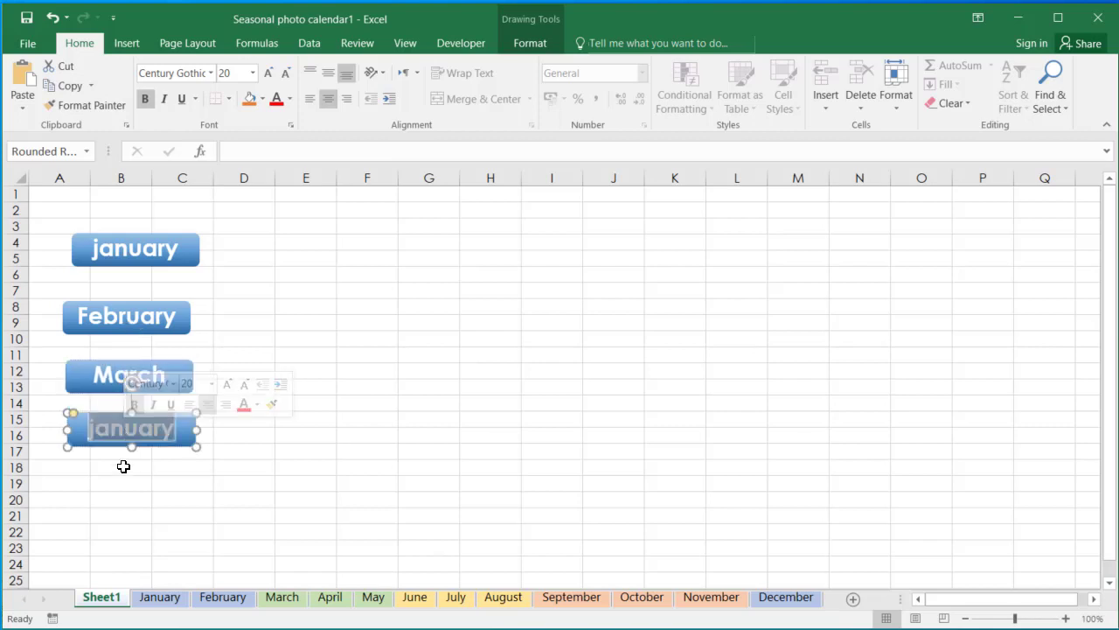
{"action": "type", "text": "April"}
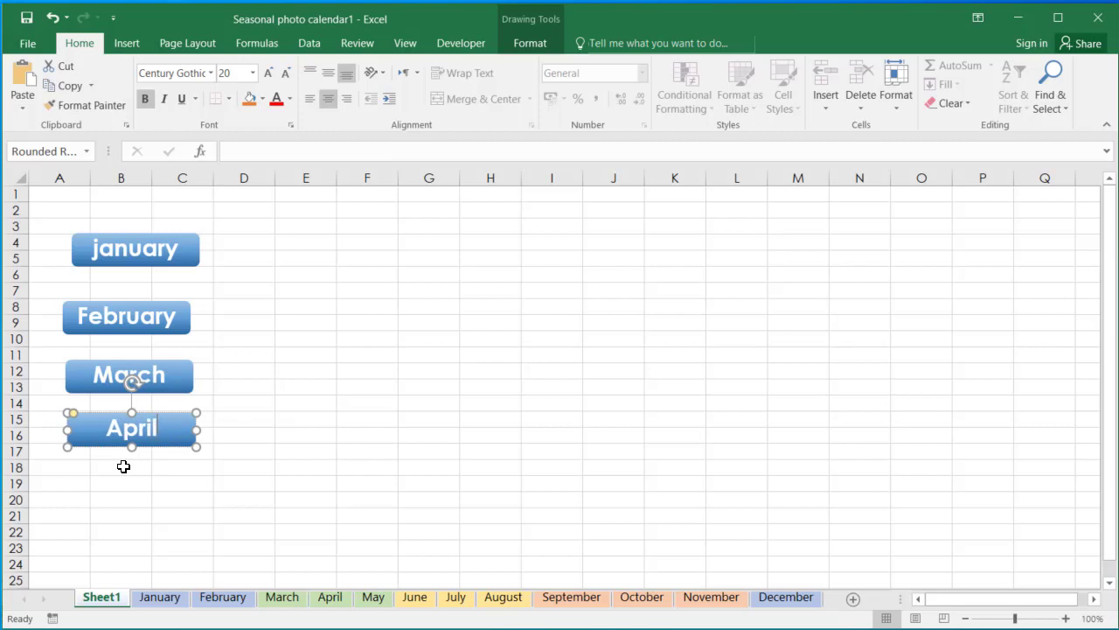
{"action": "left_click", "coordinate": [331, 401]}
Shift the February and March buttons to line up beneath the january button, and deselect them
{"action": "left_click", "coordinate": [149, 313]}
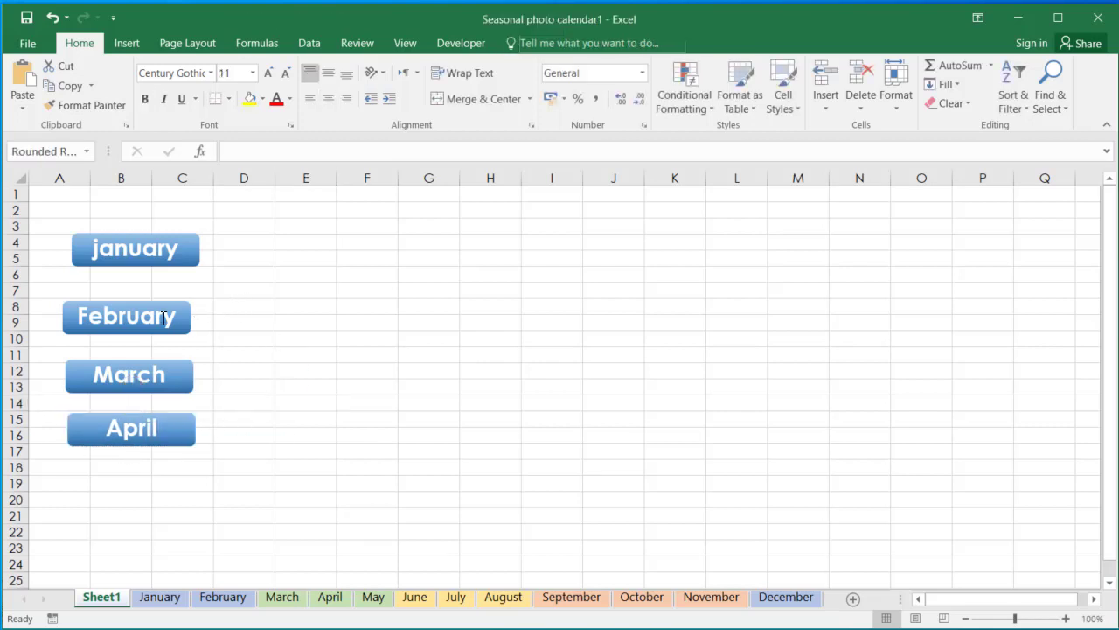
{"action": "left_click_drag", "start_coordinate": [144, 304], "coordinate": [152, 302]}
{"action": "left_click", "coordinate": [164, 381]}
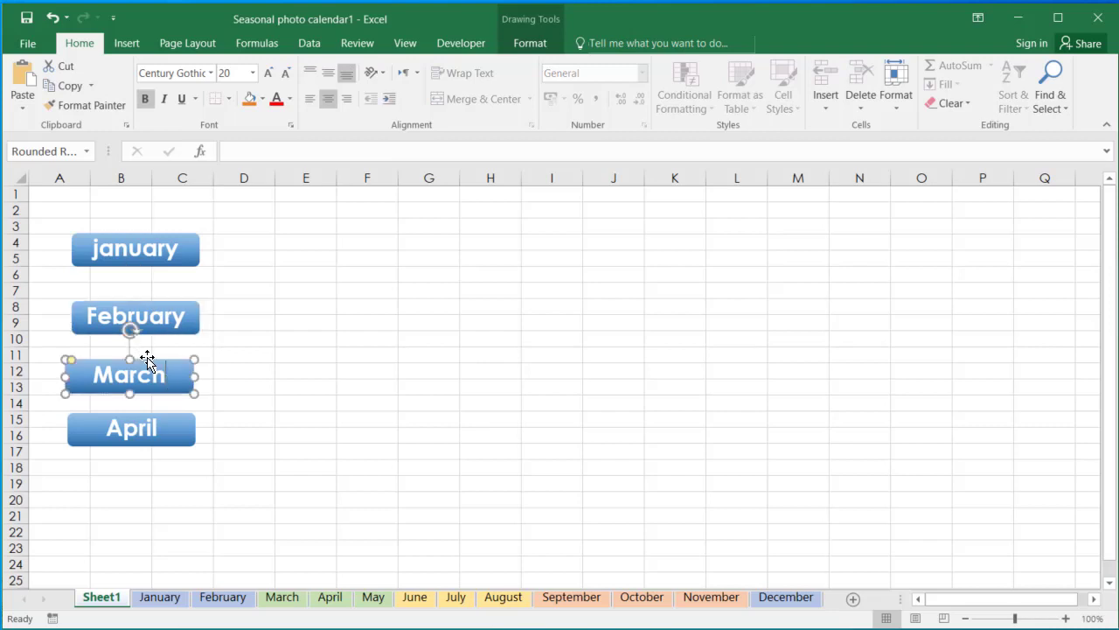
{"action": "left_click_drag", "start_coordinate": [147, 360], "coordinate": [151, 364]}
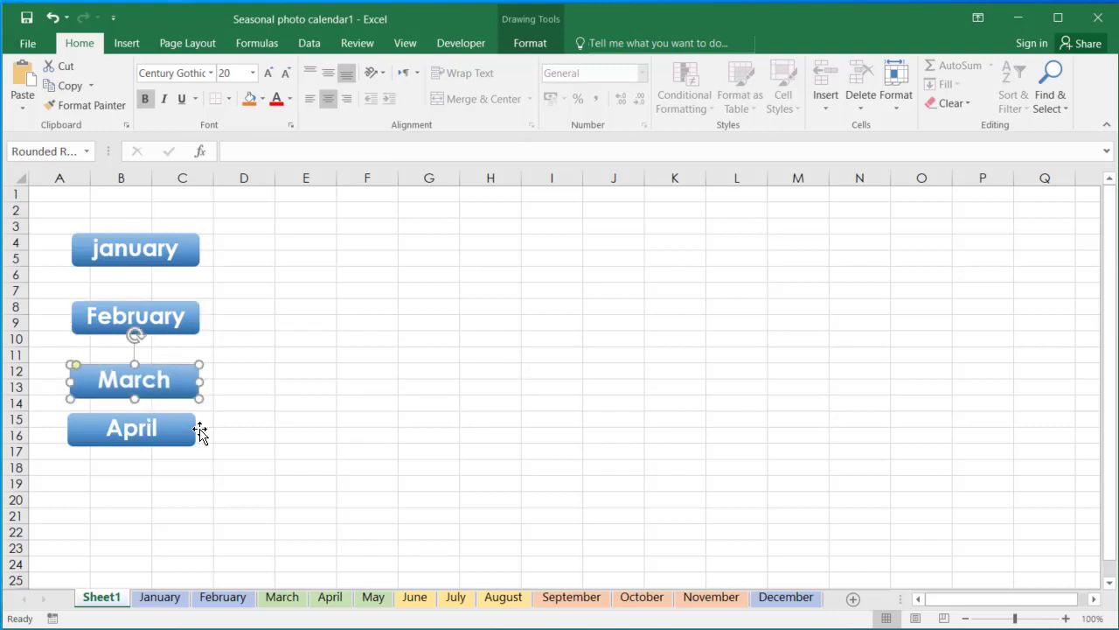
{"action": "left_click", "coordinate": [354, 435]}
Hyperlink the january button to the January!Print_Area defined name in this document, and deselect the button
{"action": "left_click", "coordinate": [145, 237]}
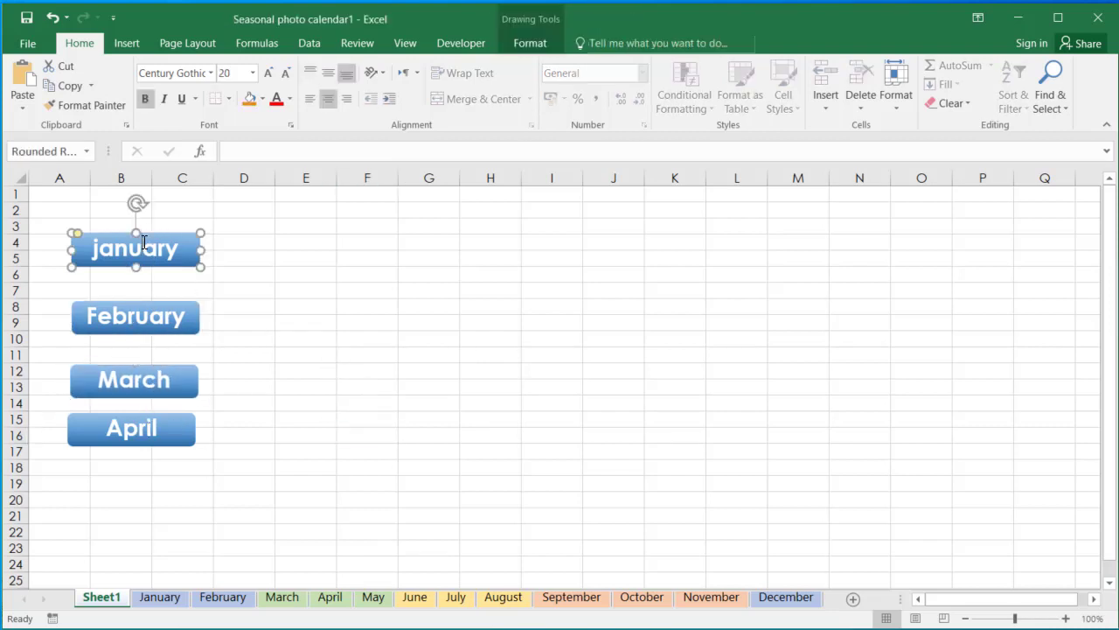
{"action": "right_click", "coordinate": [146, 238]}
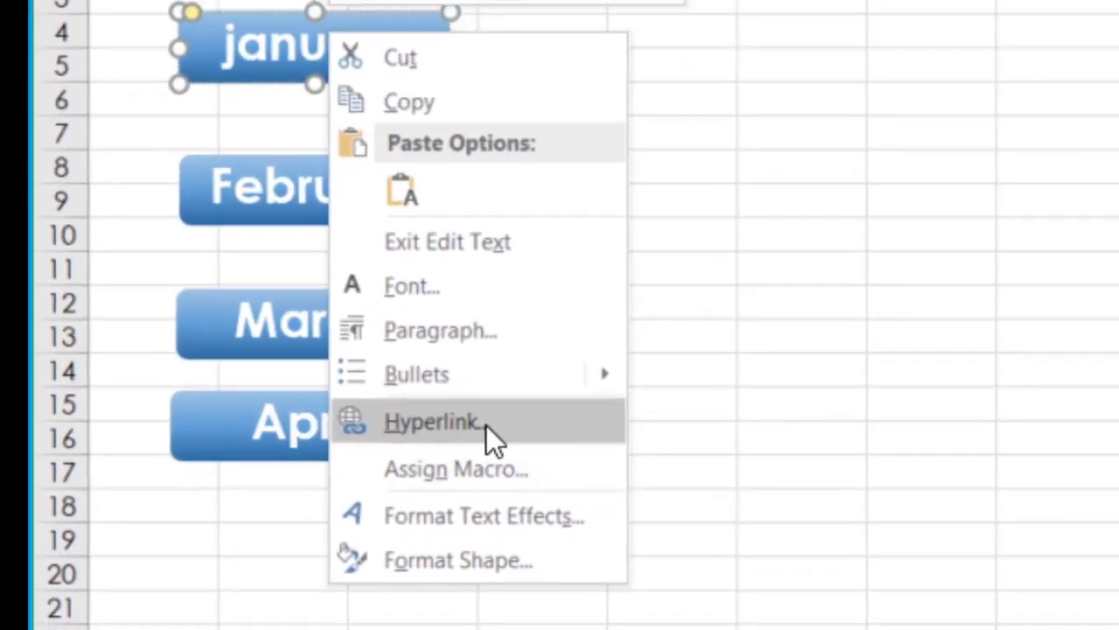
{"action": "key", "text": "Escape"}
{"action": "key", "text": "ctrl+k"}
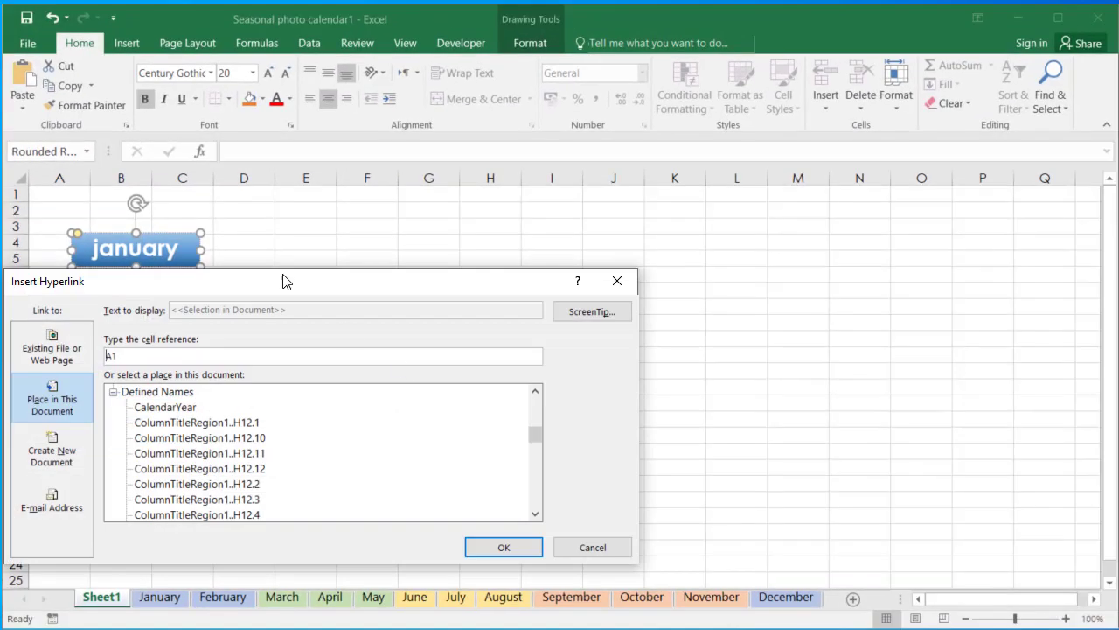
{"action": "left_click_drag", "start_coordinate": [285, 280], "coordinate": [618, 233]}
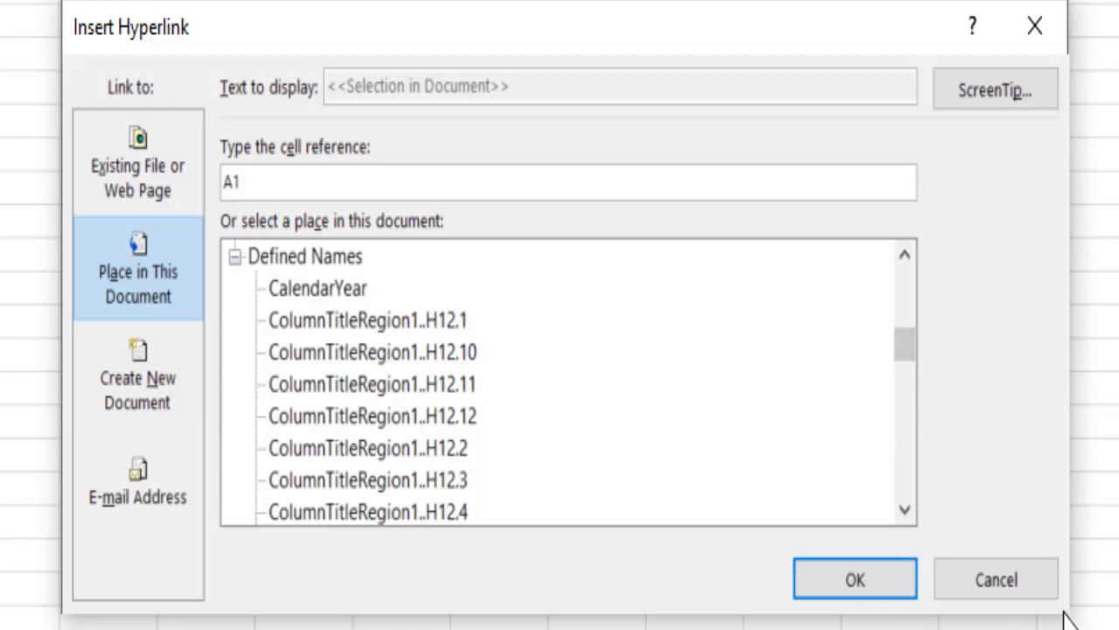
{"action": "left_click_drag", "start_coordinate": [904, 357], "coordinate": [911, 472]}
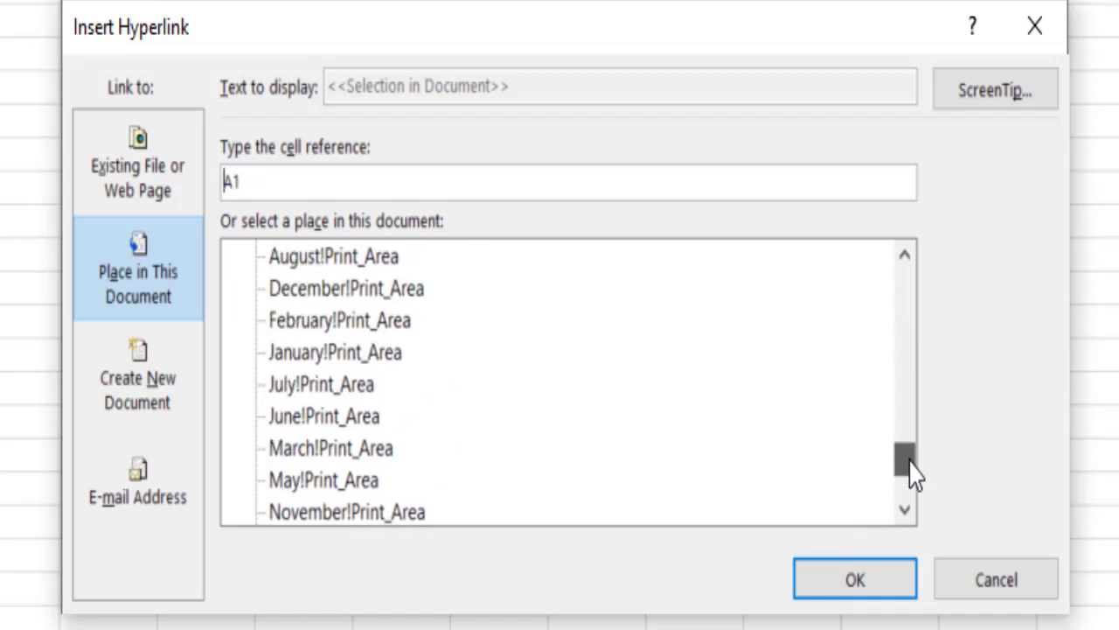
{"action": "left_click_drag", "start_coordinate": [909, 475], "coordinate": [910, 475]}
{"action": "left_click", "coordinate": [328, 354]}
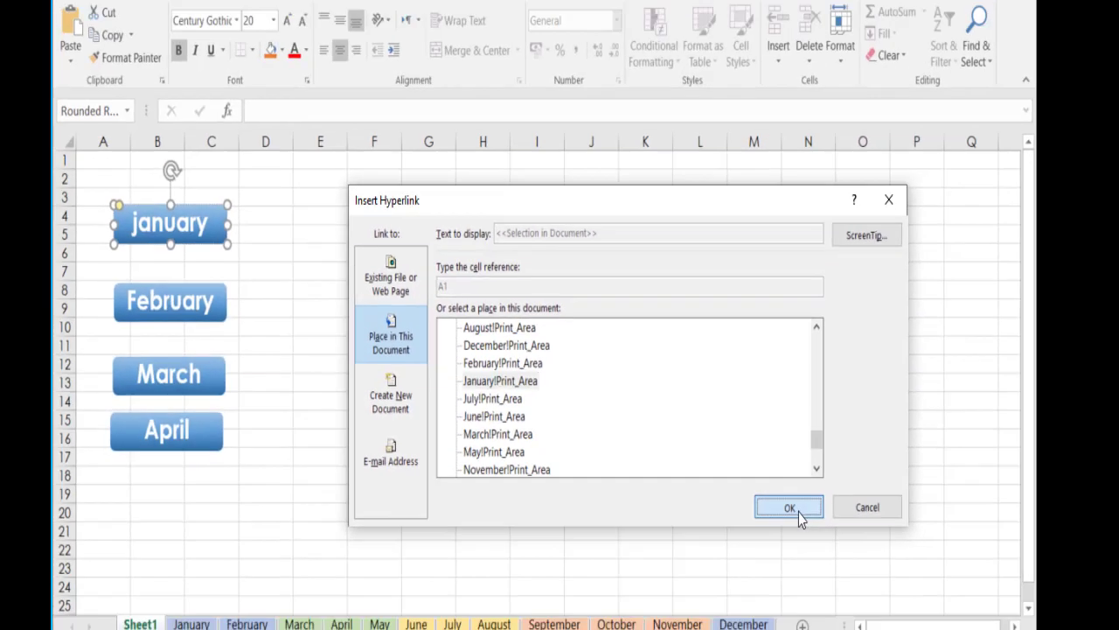
{"action": "left_click", "coordinate": [855, 581]}
{"action": "left_click", "coordinate": [371, 318]}
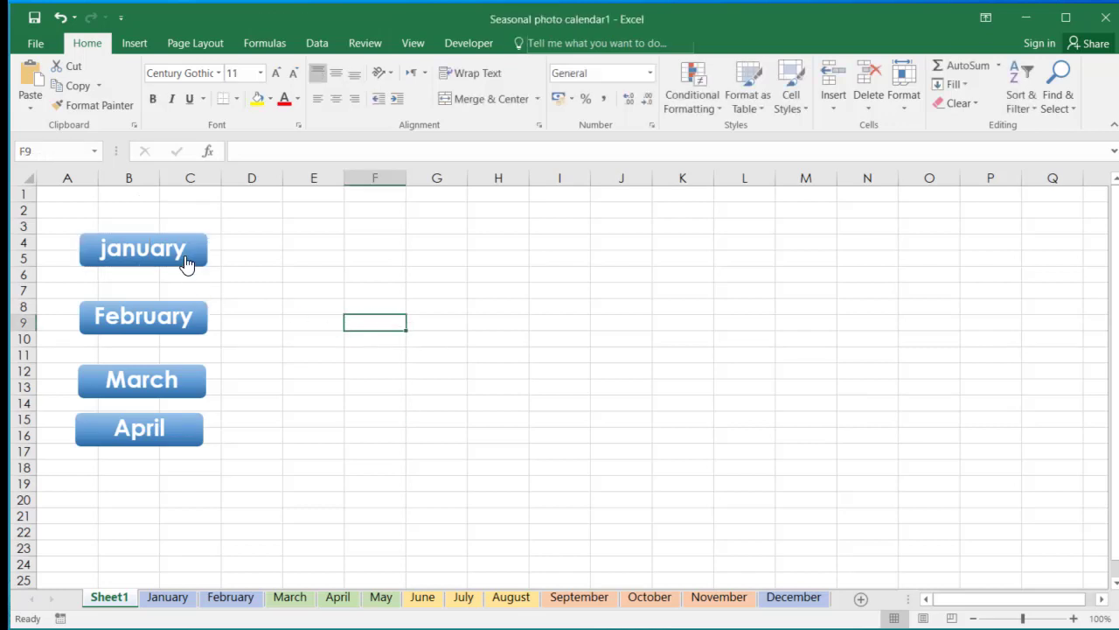
Test the january button's link, view the January calendar, and return to Sheet1
{"action": "left_click", "coordinate": [177, 253]}
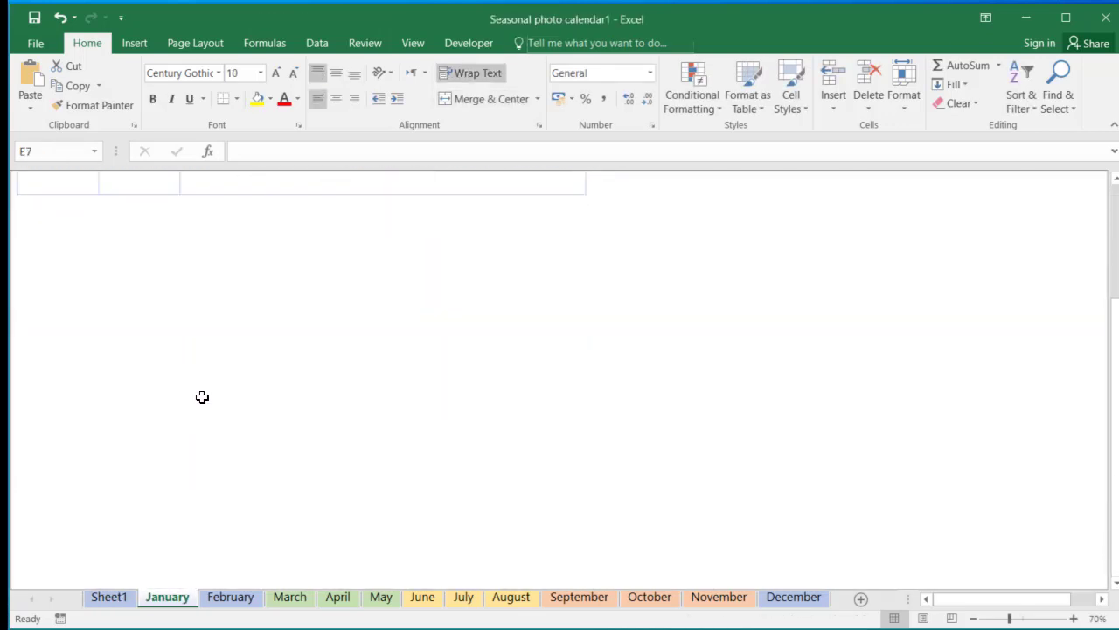
{"action": "left_click", "coordinate": [214, 412]}
{"action": "left_click", "coordinate": [214, 413]}
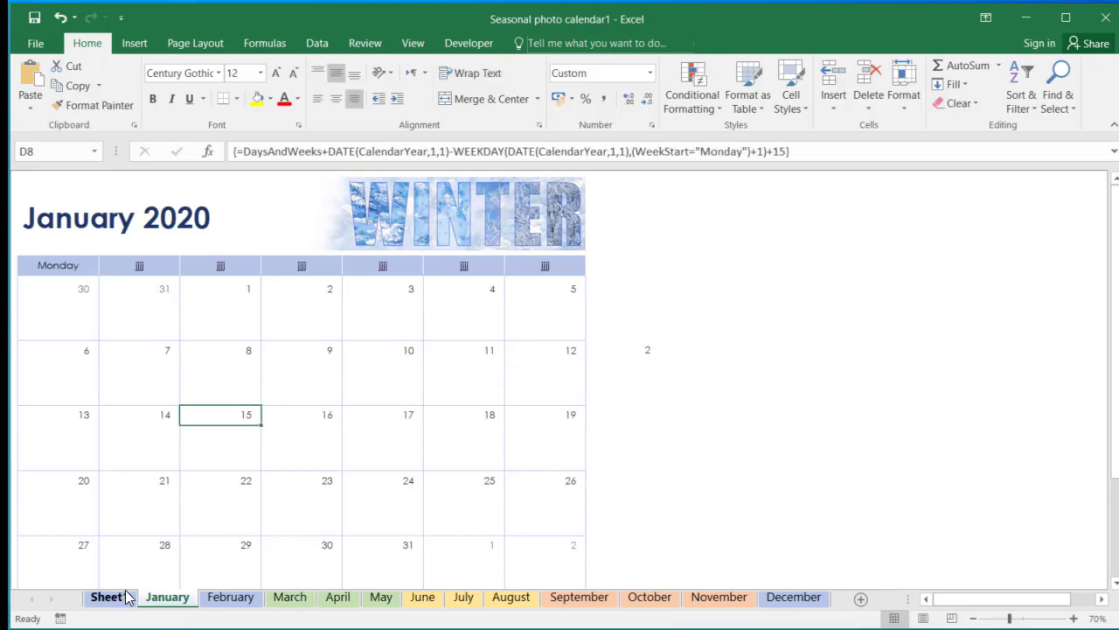
{"action": "left_click", "coordinate": [112, 599]}
Hyperlink the February button to the February!Print_Area defined name in this document
{"action": "left_click", "coordinate": [131, 313]}
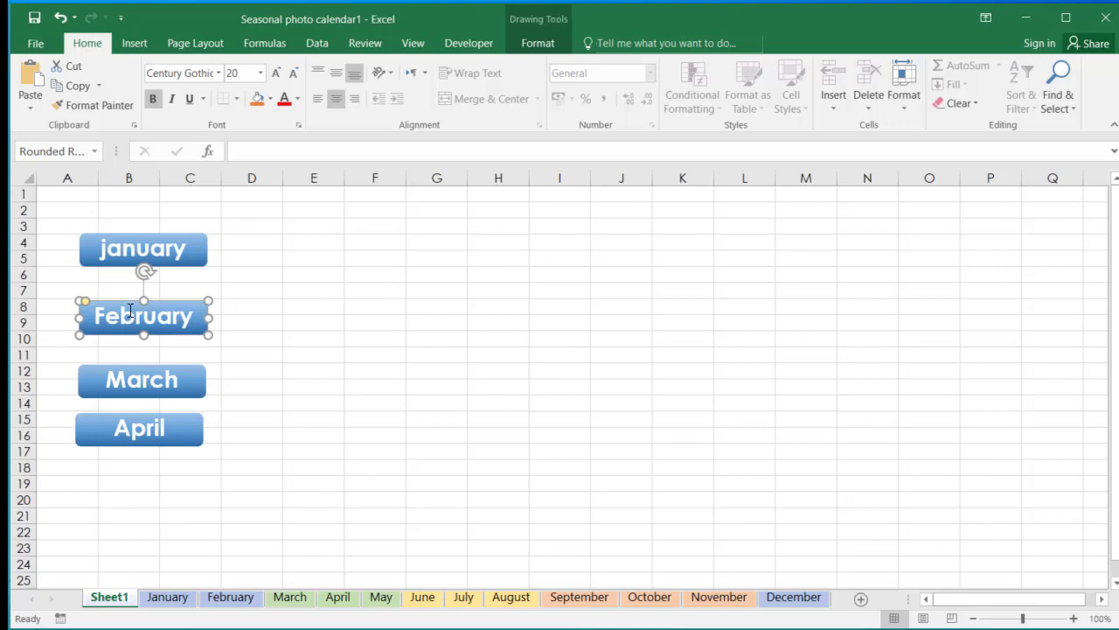
{"action": "right_click", "coordinate": [127, 302]}
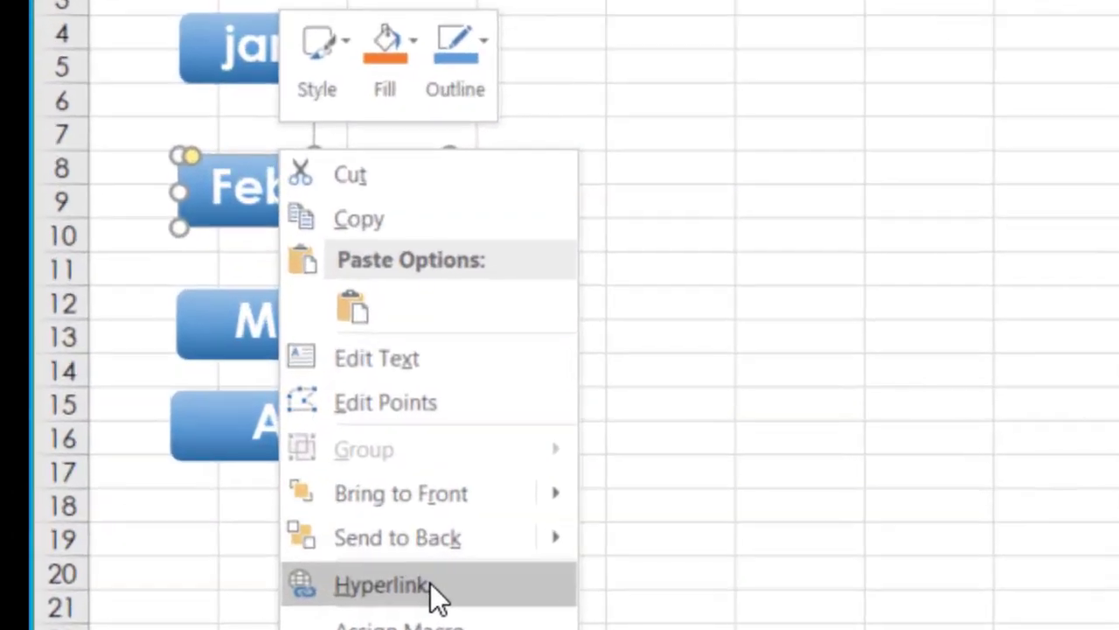
{"action": "left_click", "coordinate": [238, 522]}
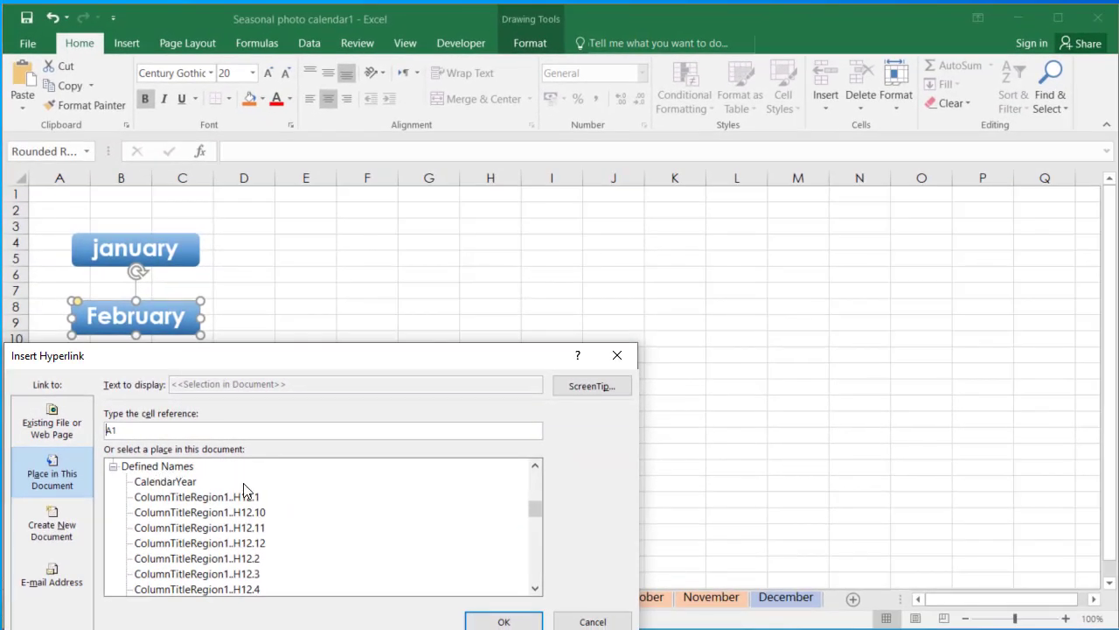
{"action": "left_click_drag", "start_coordinate": [535, 510], "coordinate": [534, 518]}
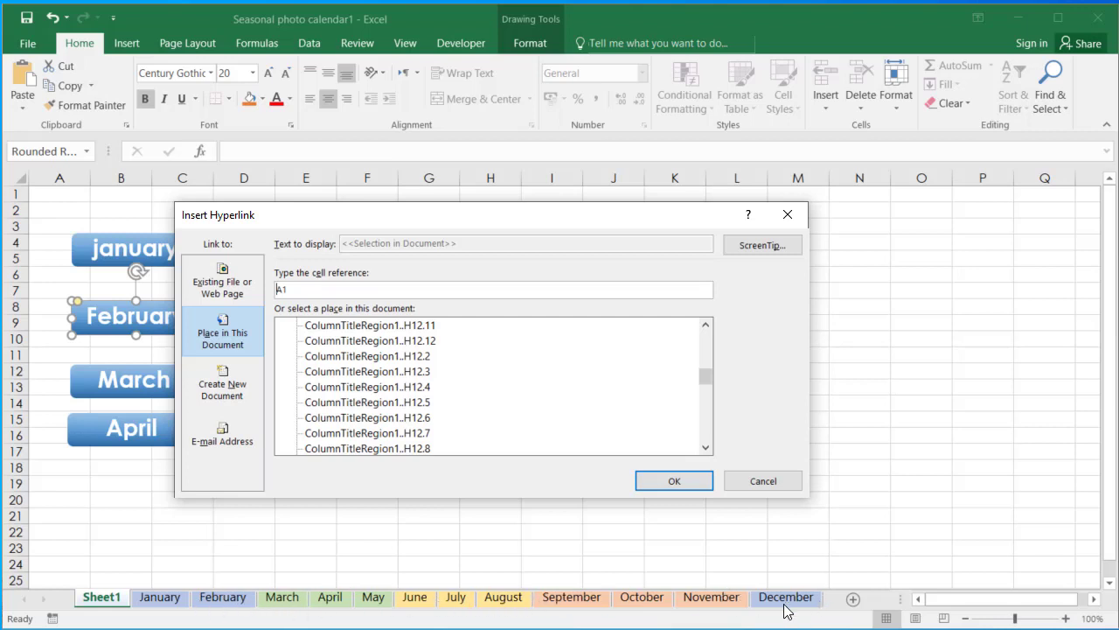
{"action": "scroll", "coordinate": [400, 417], "scroll_direction": "down", "scroll_amount": 10}
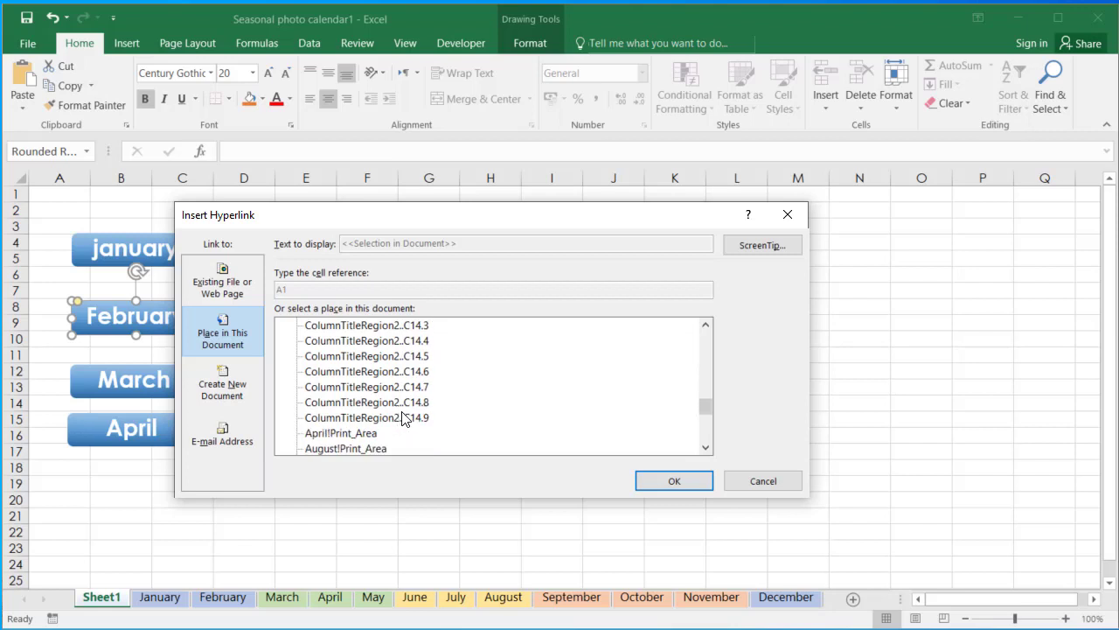
{"action": "left_click", "coordinate": [329, 393]}
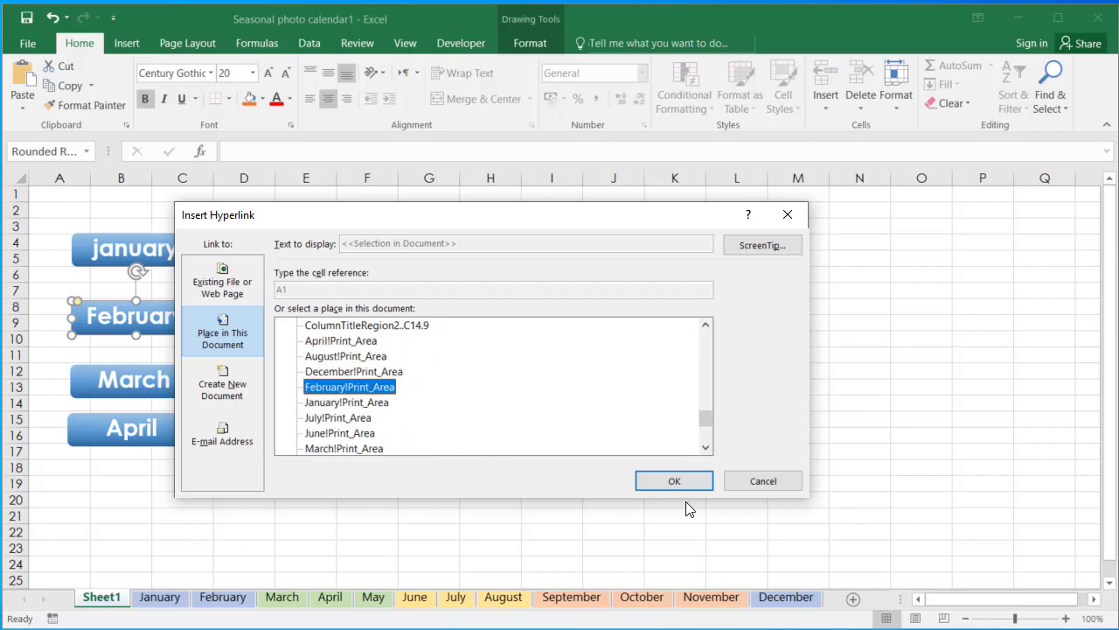
{"action": "left_click", "coordinate": [691, 486]}
Hyperlink the March button to the March!Print_Area defined name in this document, and leave all buttons deselected
{"action": "left_click", "coordinate": [159, 384]}
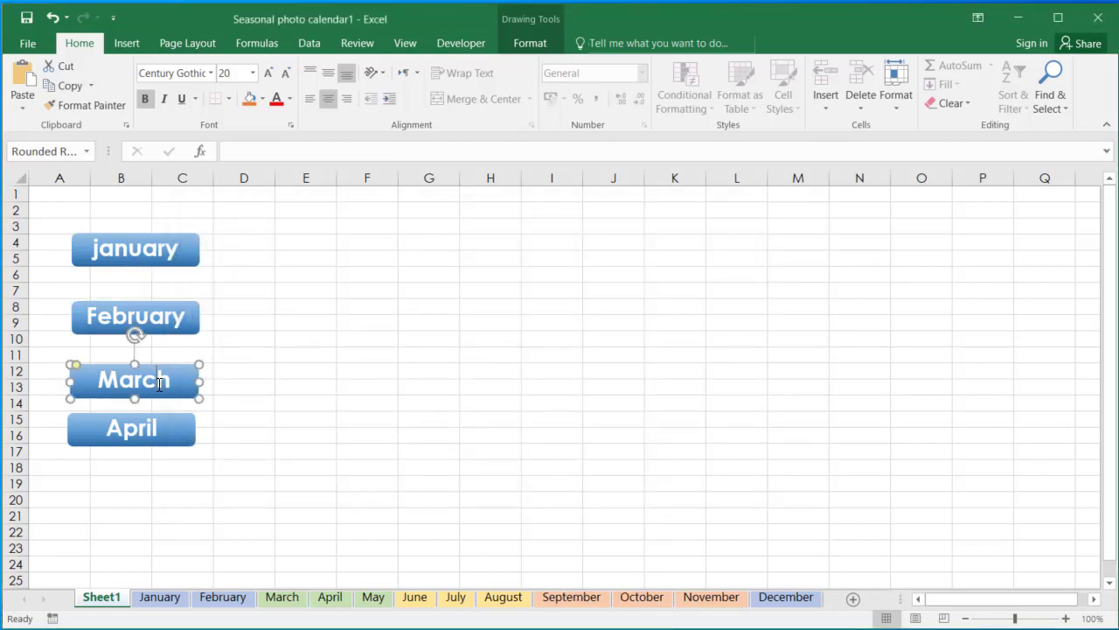
{"action": "right_click", "coordinate": [161, 370]}
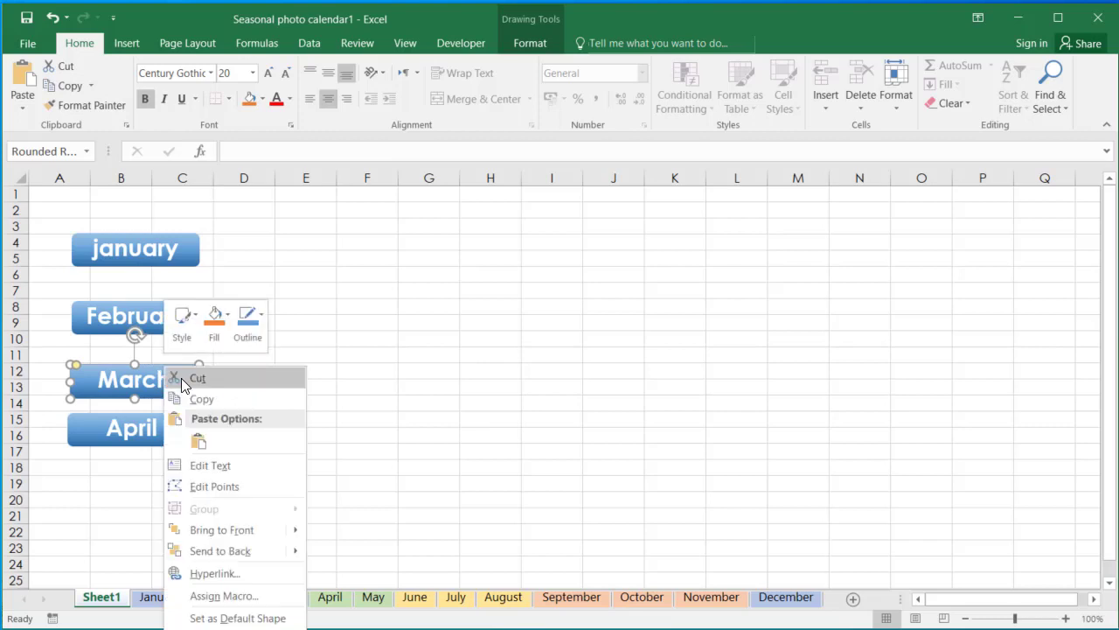
{"action": "left_click", "coordinate": [254, 572]}
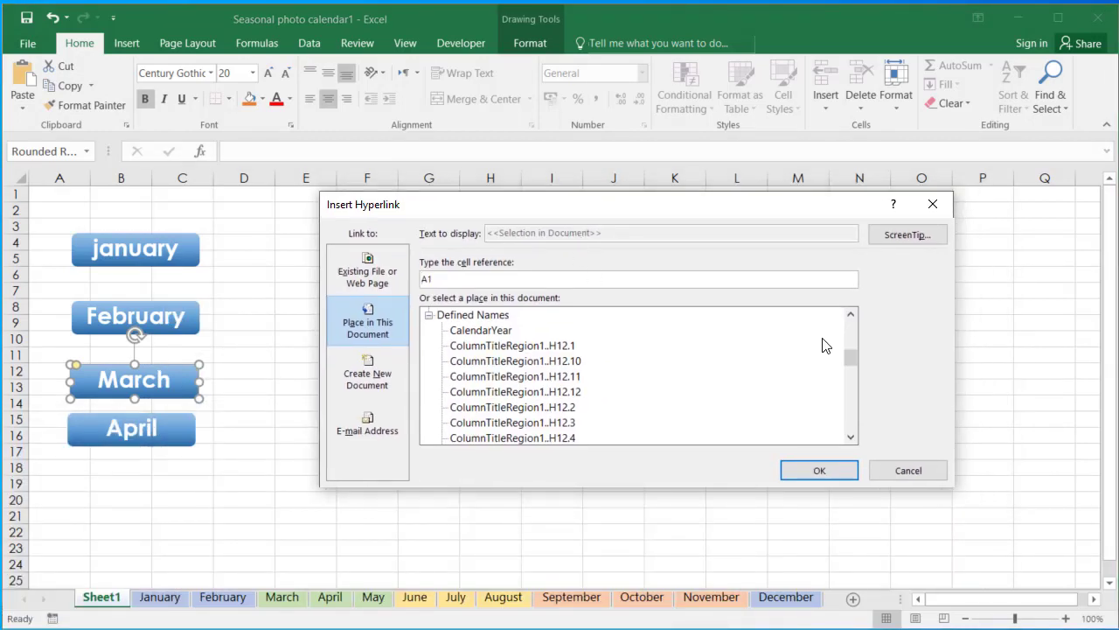
{"action": "left_click_drag", "start_coordinate": [852, 363], "coordinate": [846, 415]}
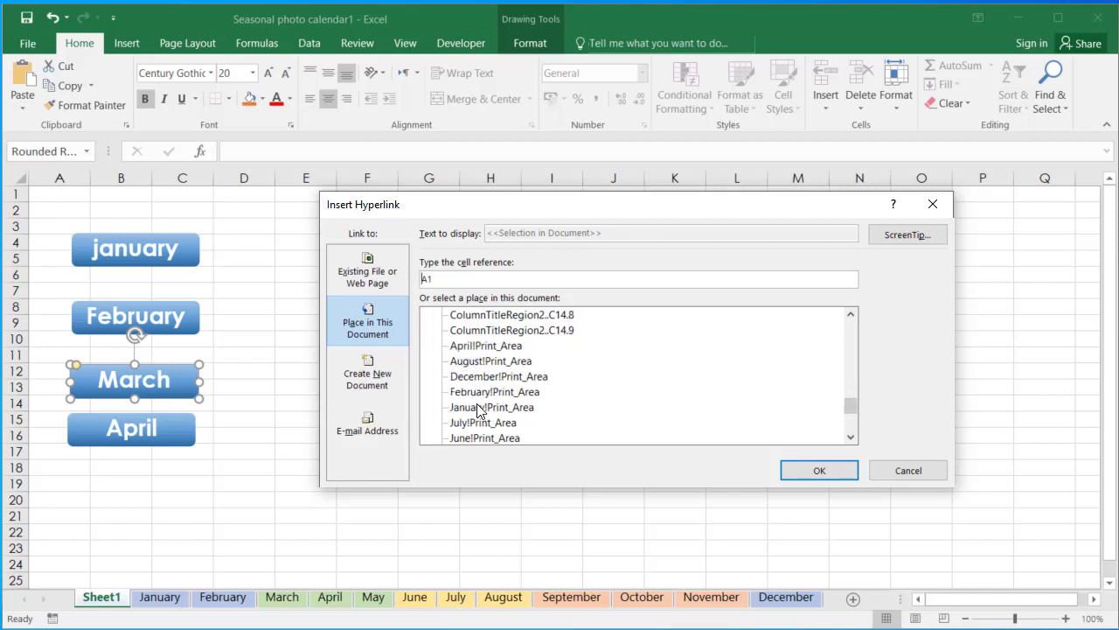
{"action": "scroll", "coordinate": [850, 418], "scroll_direction": "down", "scroll_amount": 1}
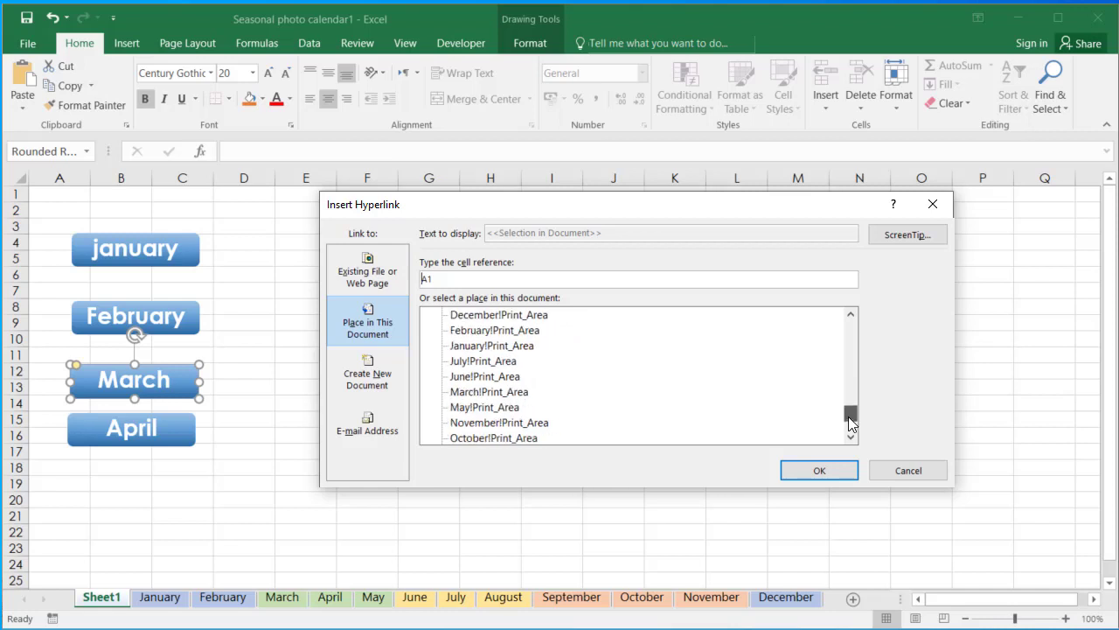
{"action": "left_click", "coordinate": [485, 392]}
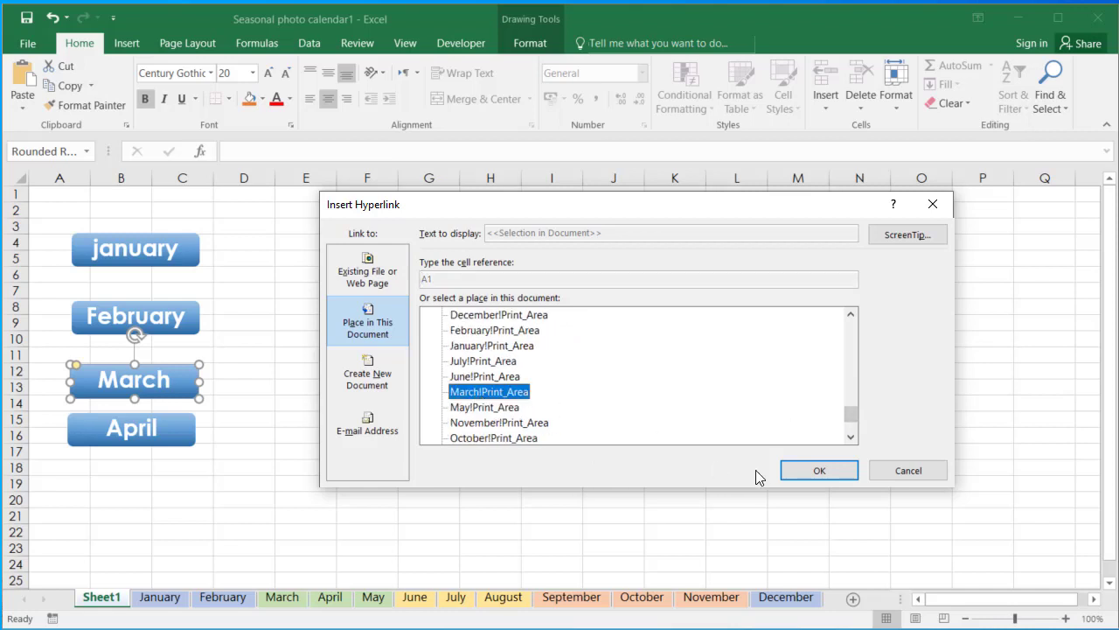
{"action": "left_click", "coordinate": [818, 472]}
{"action": "left_click", "coordinate": [180, 438]}
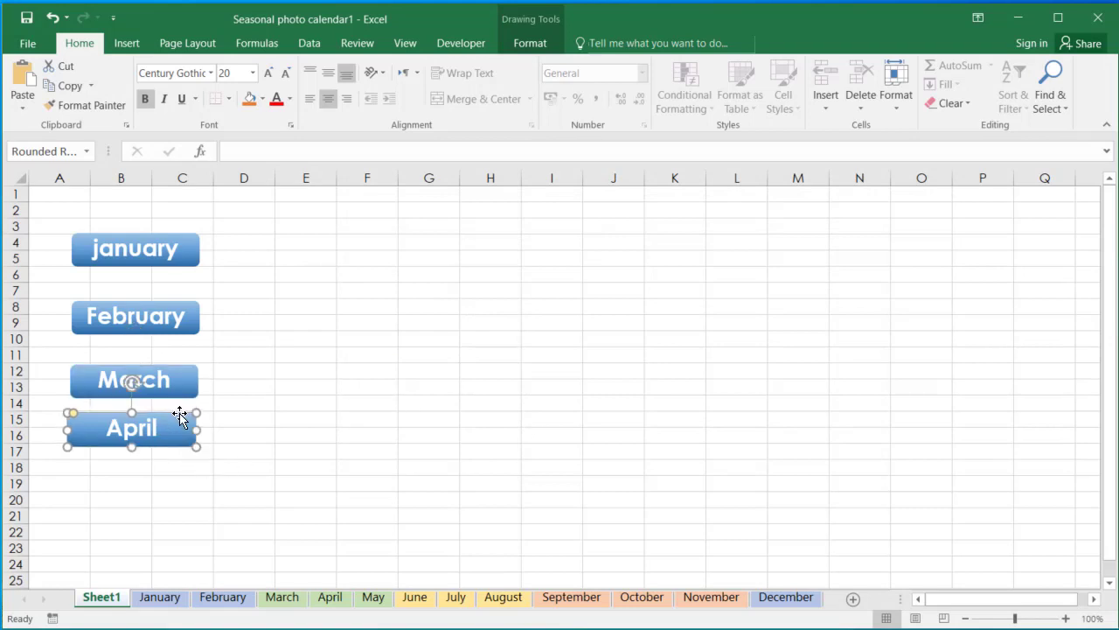
{"action": "left_click", "coordinate": [388, 374]}
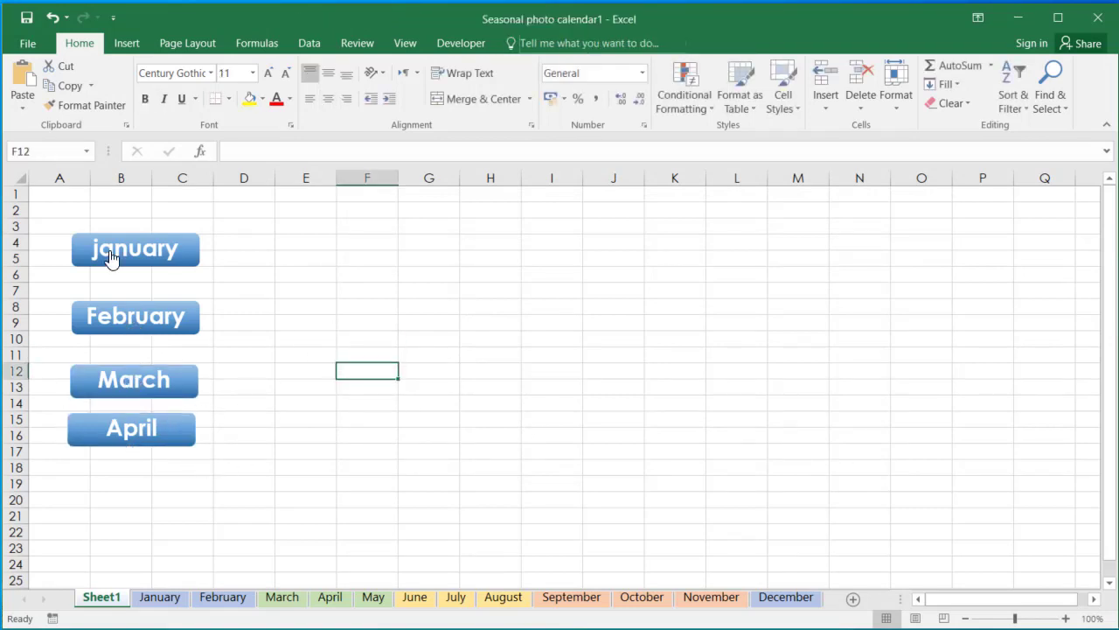
Test the February button's link, look through the February calendar, and return to Sheet1
{"action": "left_click", "coordinate": [124, 332]}
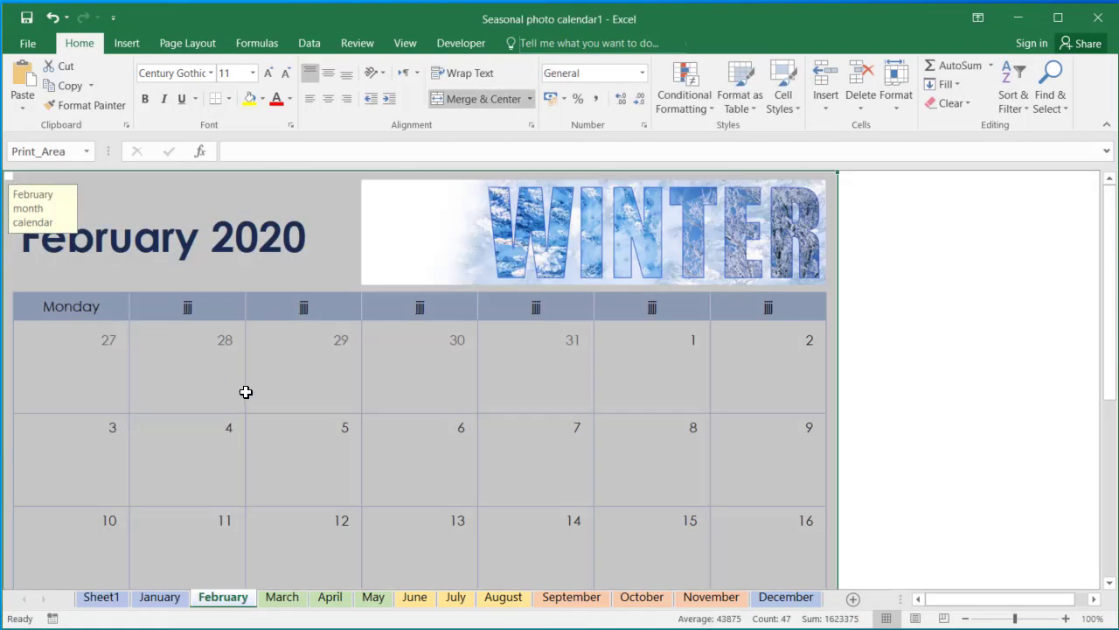
{"action": "left_click", "coordinate": [327, 464]}
{"action": "scroll", "coordinate": [327, 463], "scroll_direction": "down", "scroll_amount": 3}
{"action": "scroll", "coordinate": [374, 458], "scroll_direction": "up", "scroll_amount": 3}
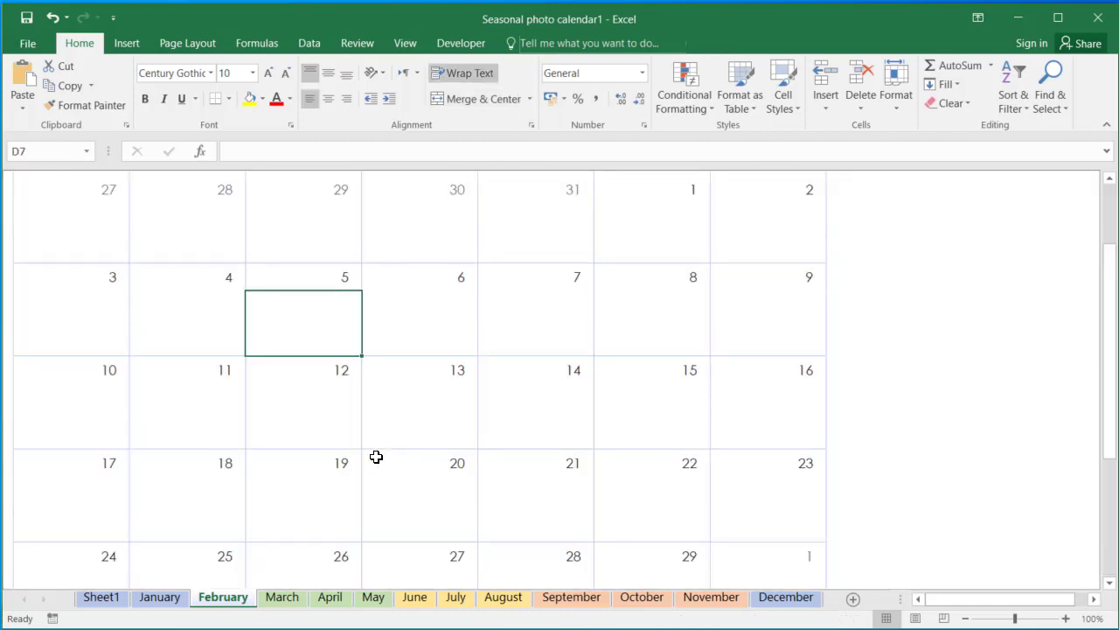
{"action": "left_click", "coordinate": [105, 597]}
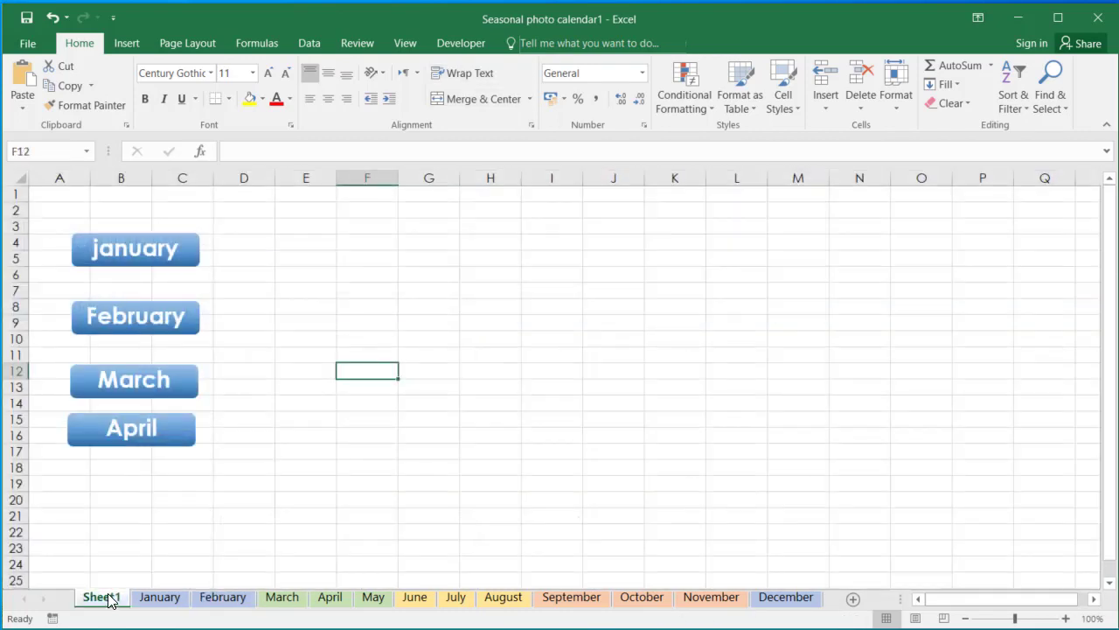
Rename the Sheet1 worksheet as Start
{"action": "double_click", "coordinate": [116, 600]}
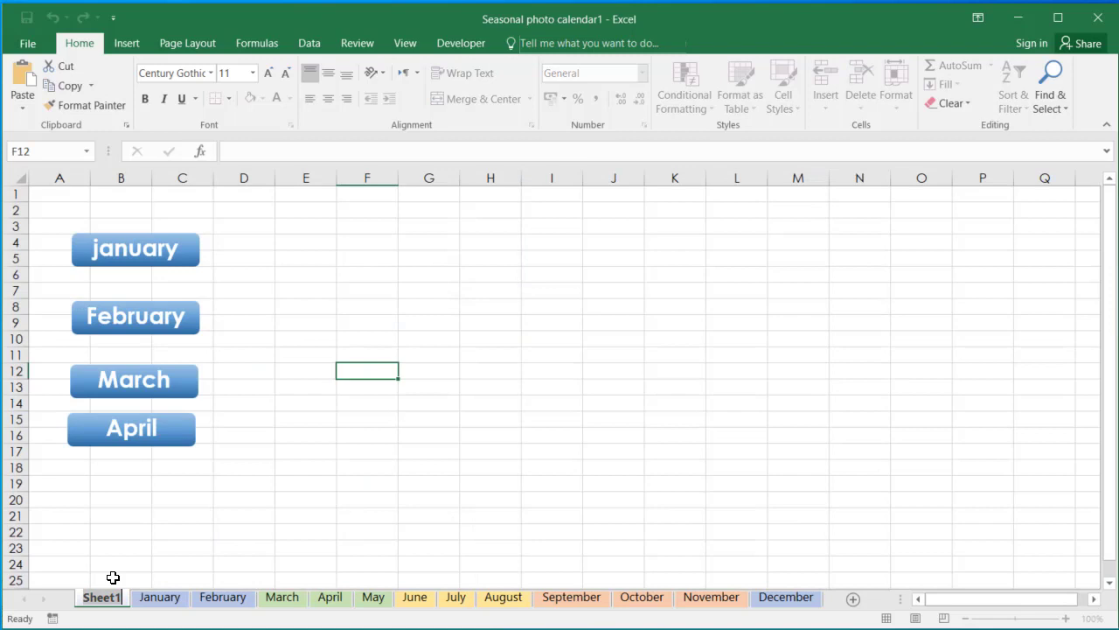
{"action": "type", "text": "Start"}
{"action": "key", "text": "Return"}
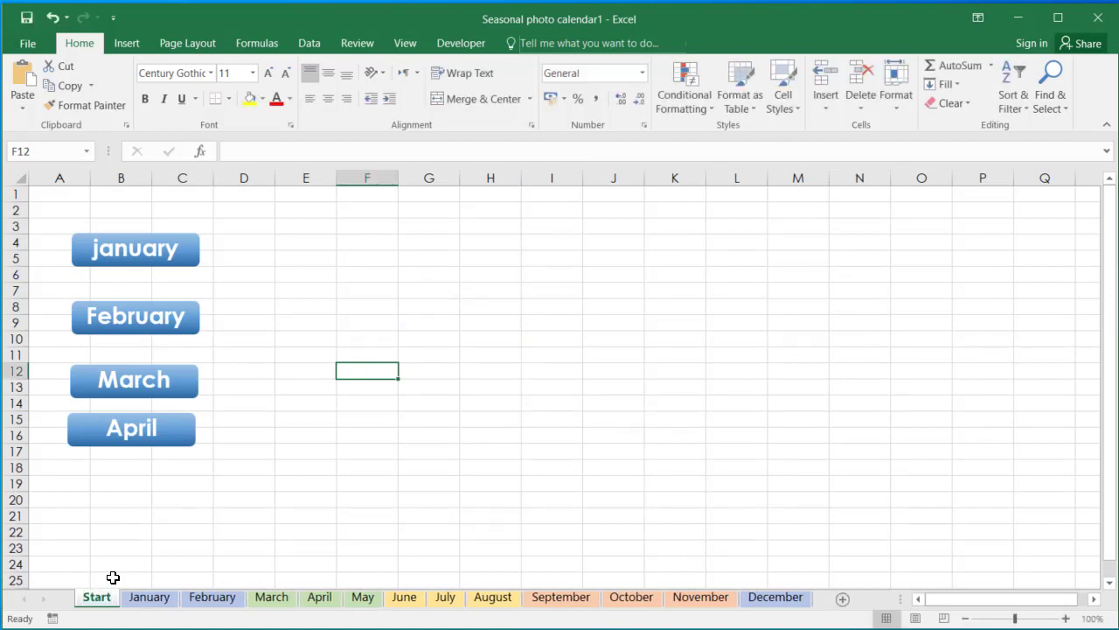
Test the january button's link from the Start sheet, and review the defined names offered in its hyperlink settings
{"action": "left_click", "coordinate": [155, 252]}
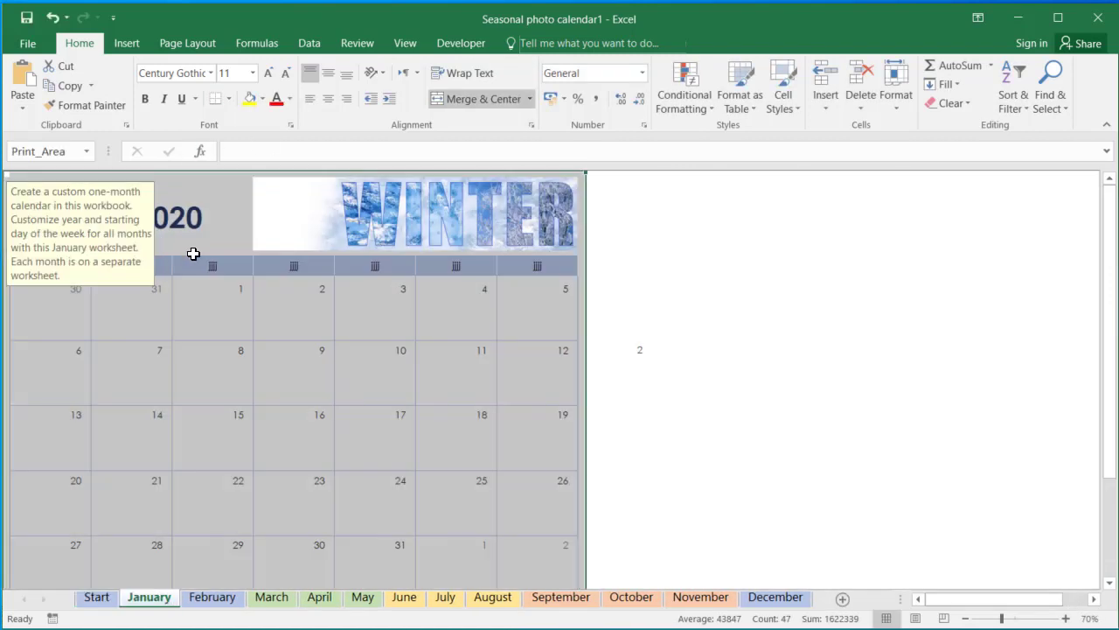
{"action": "left_click", "coordinate": [96, 597]}
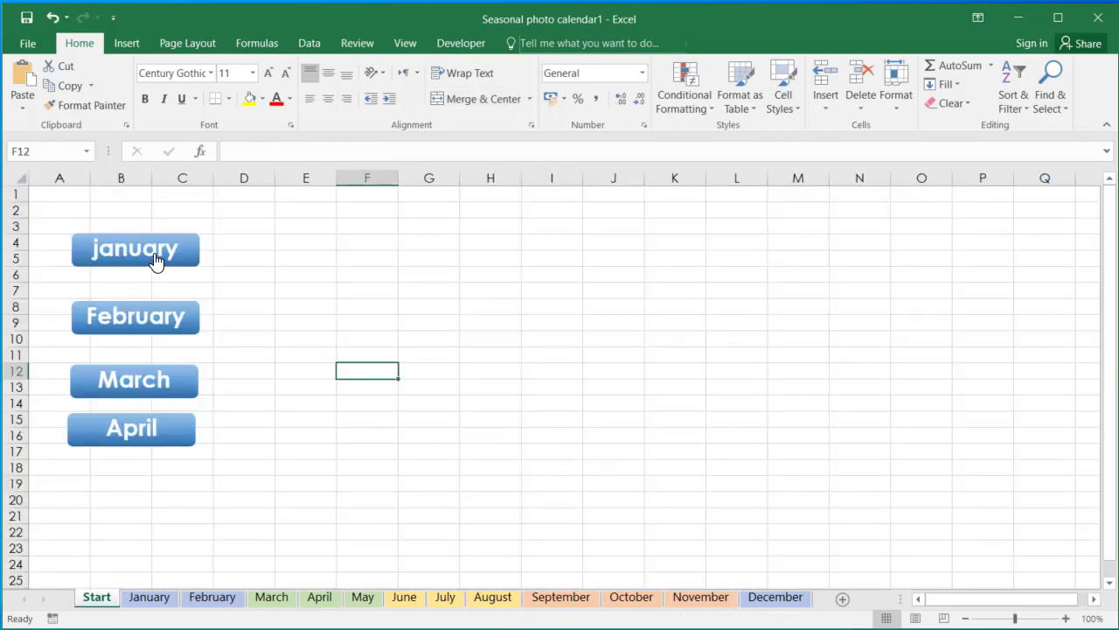
{"action": "right_click", "coordinate": [154, 260]}
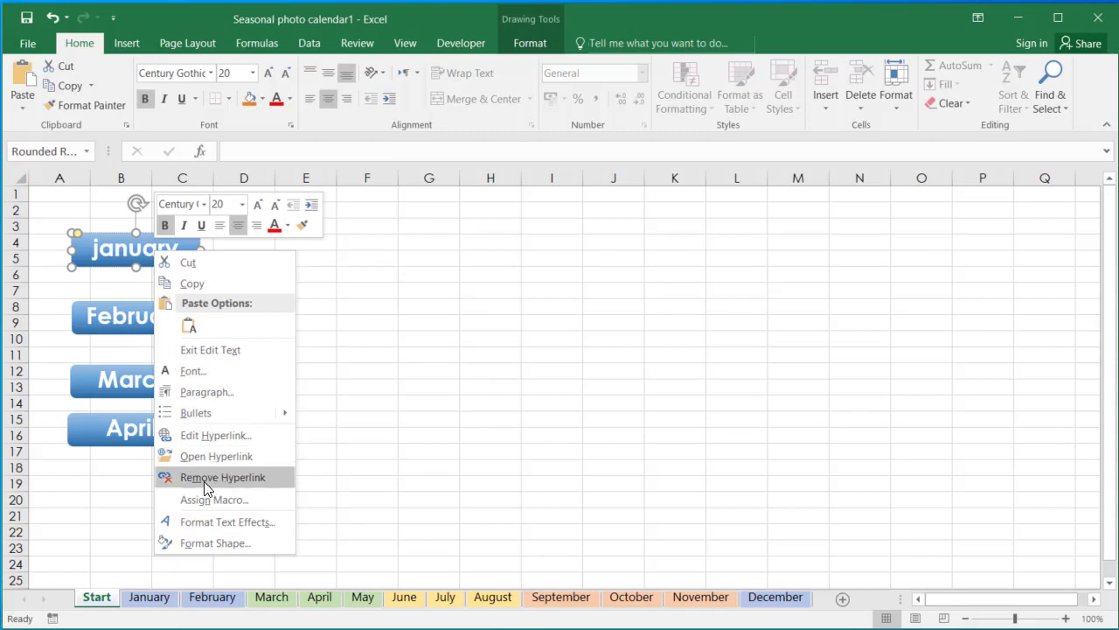
{"action": "left_click", "coordinate": [224, 436]}
{"action": "left_click_drag", "start_coordinate": [259, 291], "coordinate": [450, 283]}
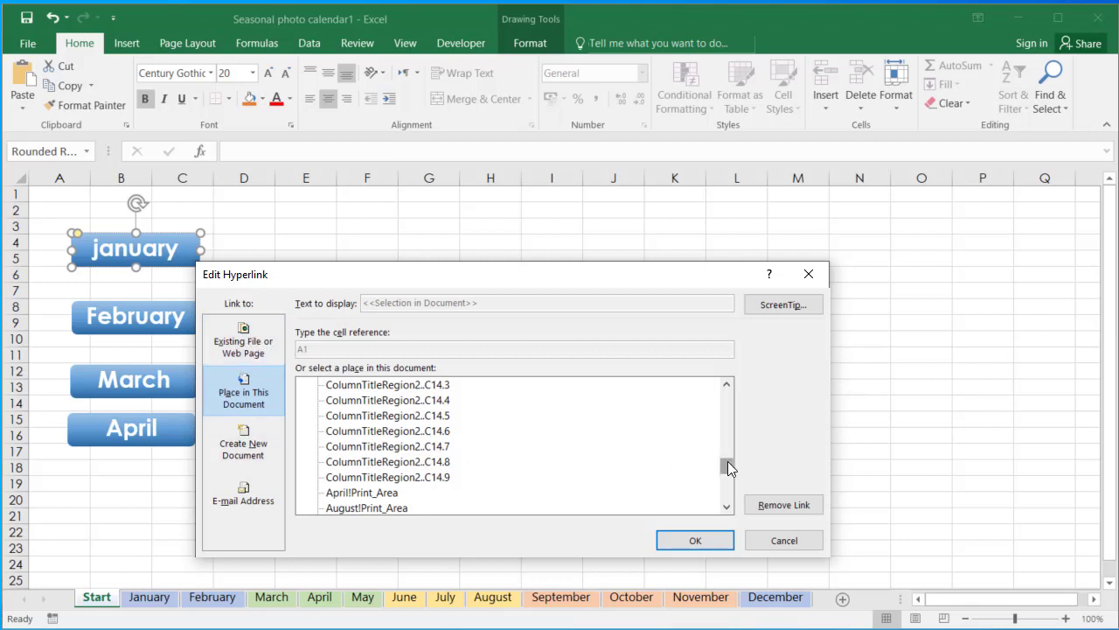
{"action": "left_click_drag", "start_coordinate": [727, 461], "coordinate": [727, 494]}
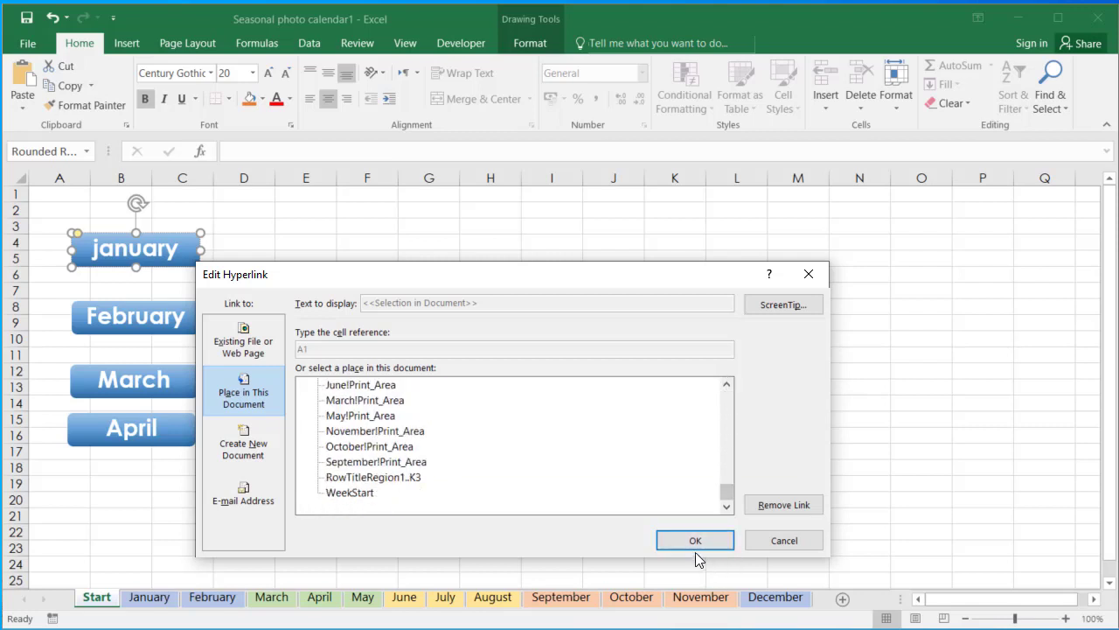
{"action": "left_click", "coordinate": [696, 547]}
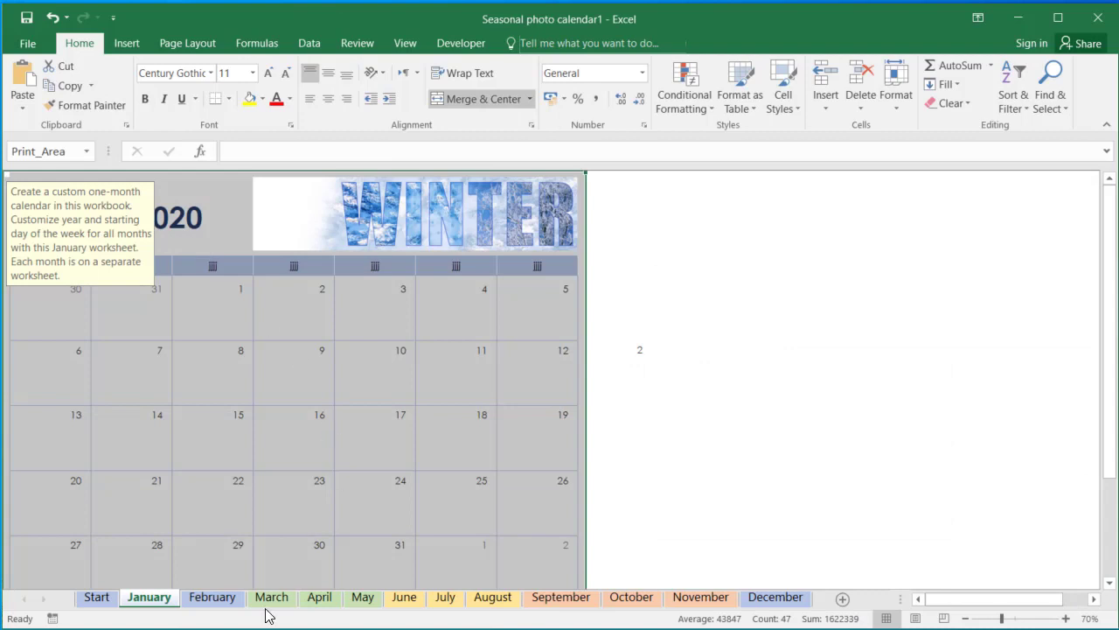
Copy the April button from the Start sheet and paste it into the blank area beside the January calendar
{"action": "left_click", "coordinate": [657, 416]}
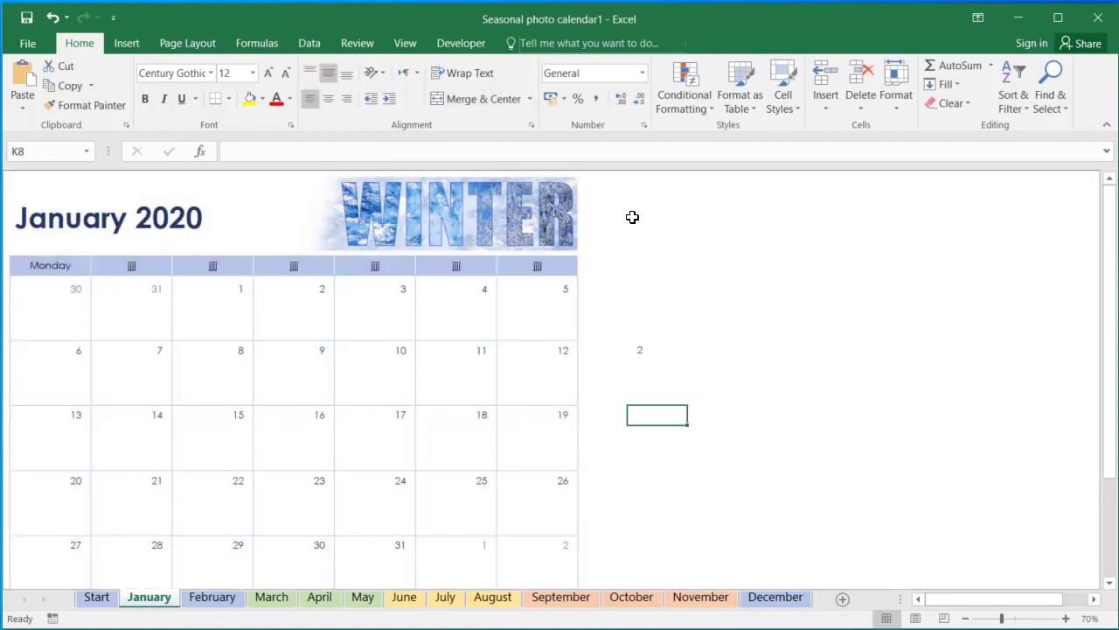
{"action": "left_click", "coordinate": [632, 217]}
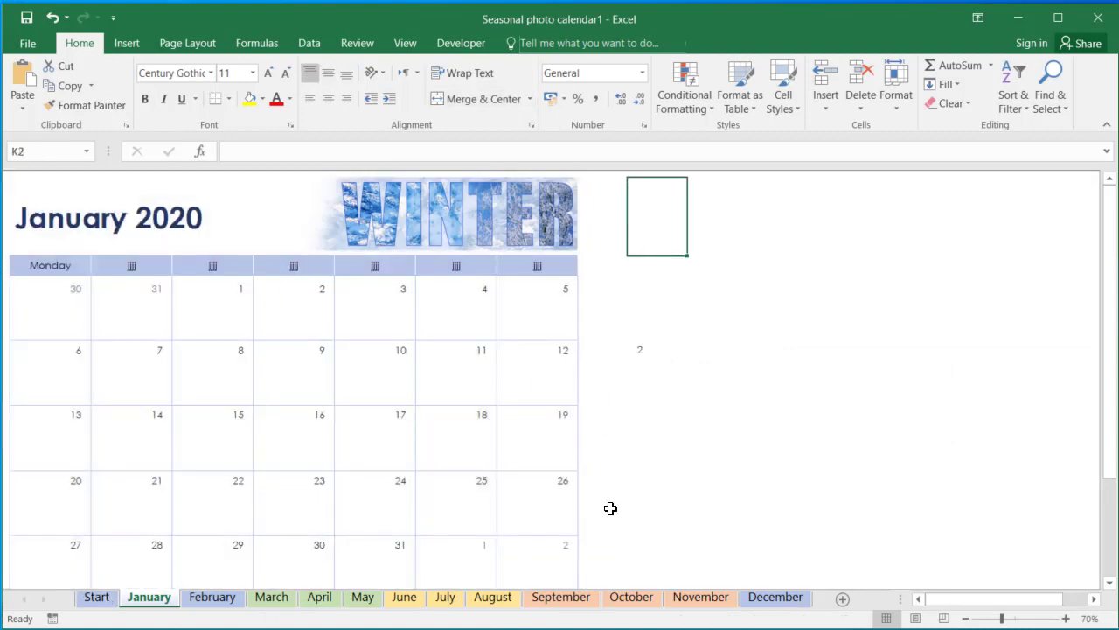
{"action": "left_click", "coordinate": [92, 597]}
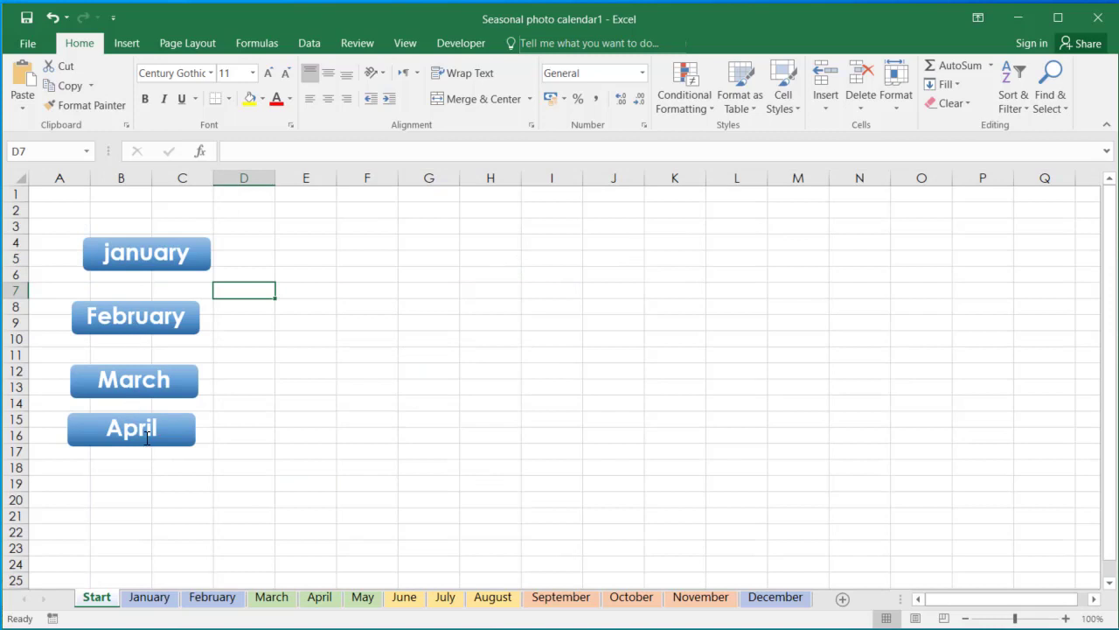
{"action": "left_click", "coordinate": [150, 421]}
{"action": "right_click", "coordinate": [149, 415]}
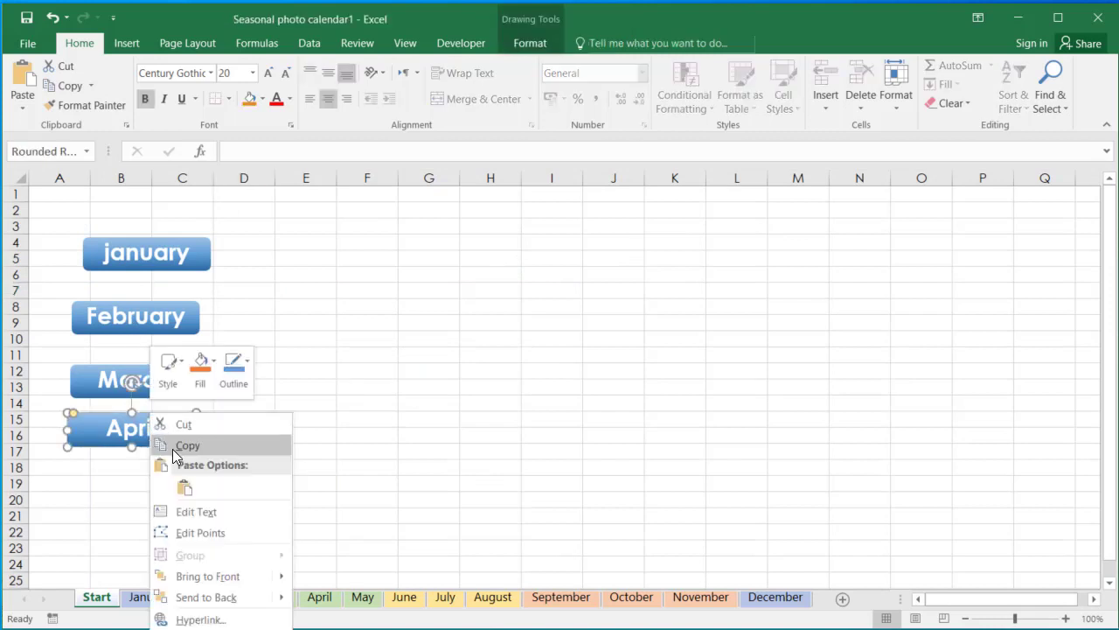
{"action": "left_click", "coordinate": [175, 443]}
{"action": "left_click", "coordinate": [158, 602]}
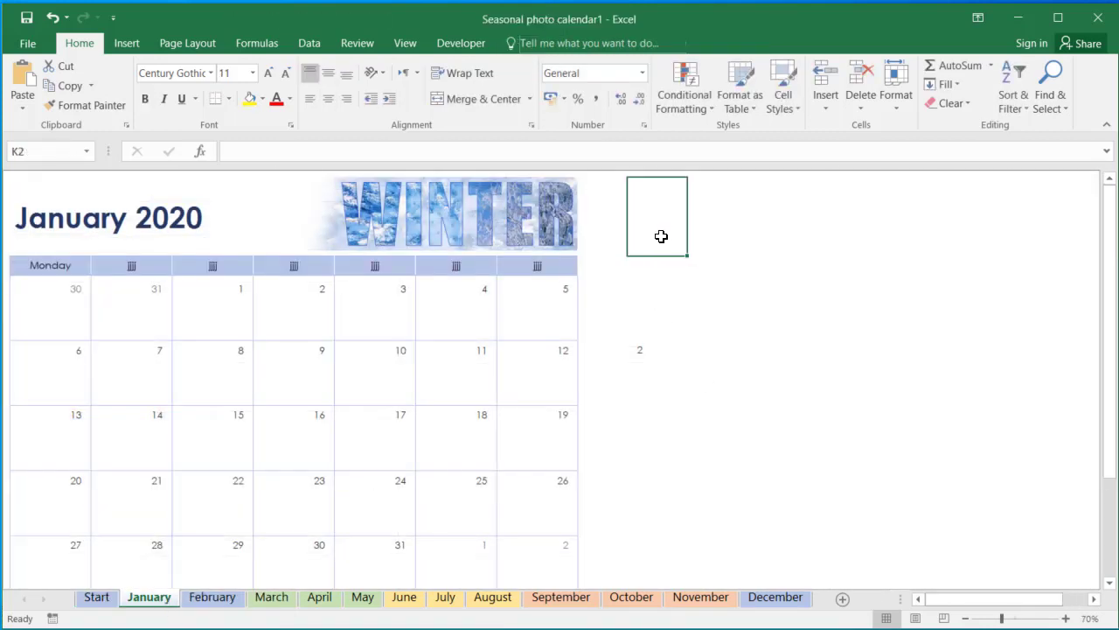
{"action": "key", "text": "ctrl+v"}
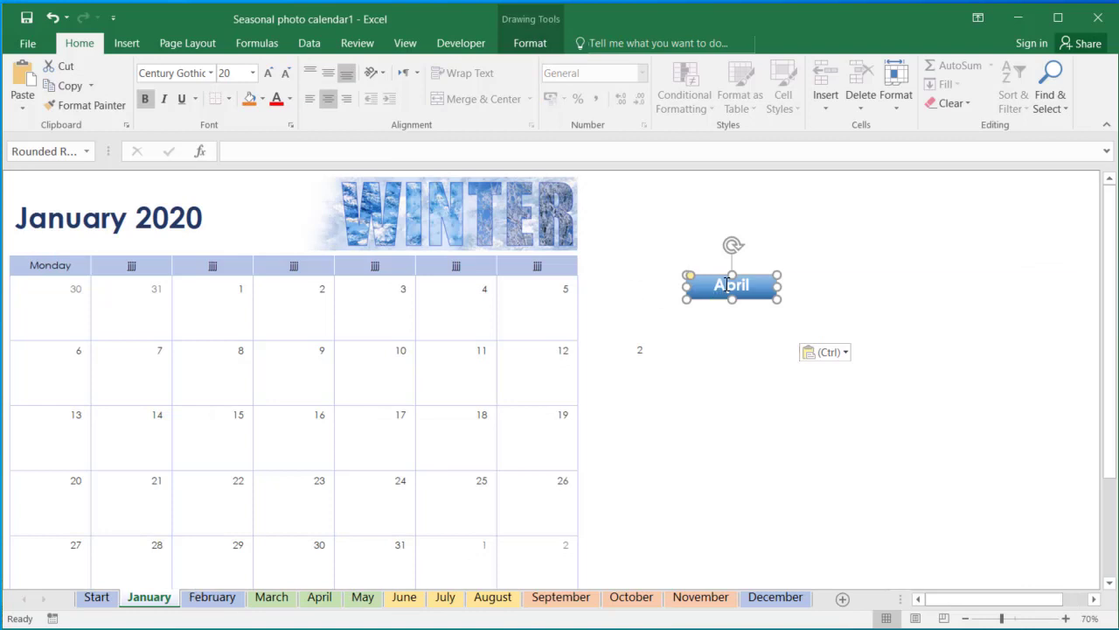
Replace the pasted button's text with "Start Menu" and enlarge the button to about 0.75 inches high by 2.42 inches wide
{"action": "double_click", "coordinate": [724, 286]}
{"action": "key", "text": "Delete"}
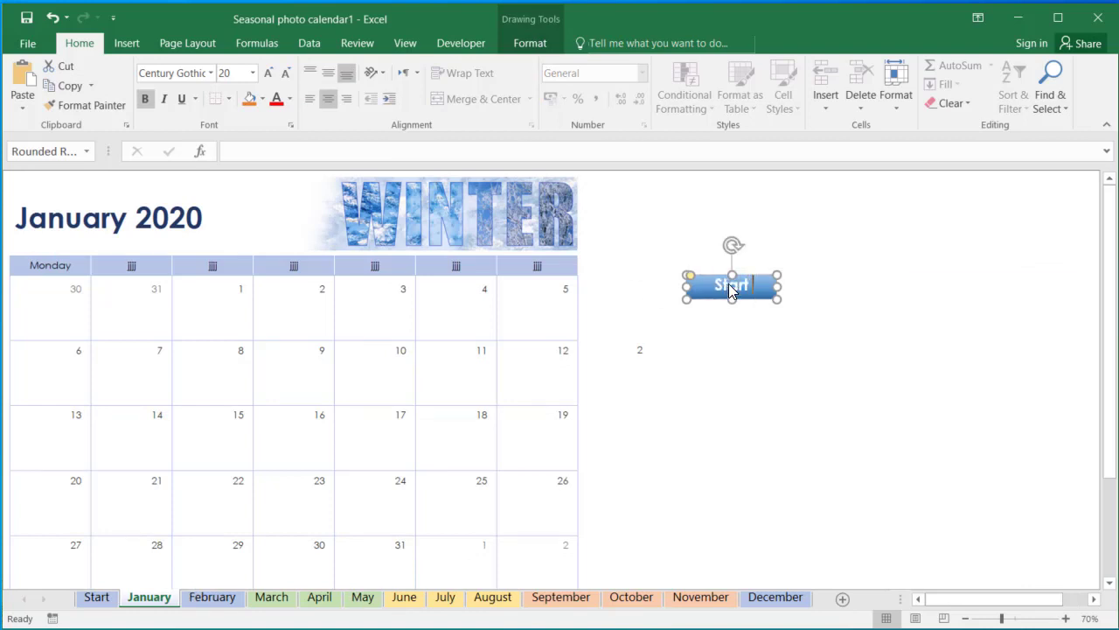
{"action": "type", "text": "Start Me"}
{"action": "type", "text": "nu"}
{"action": "left_click_drag", "start_coordinate": [781, 288], "coordinate": [831, 286]}
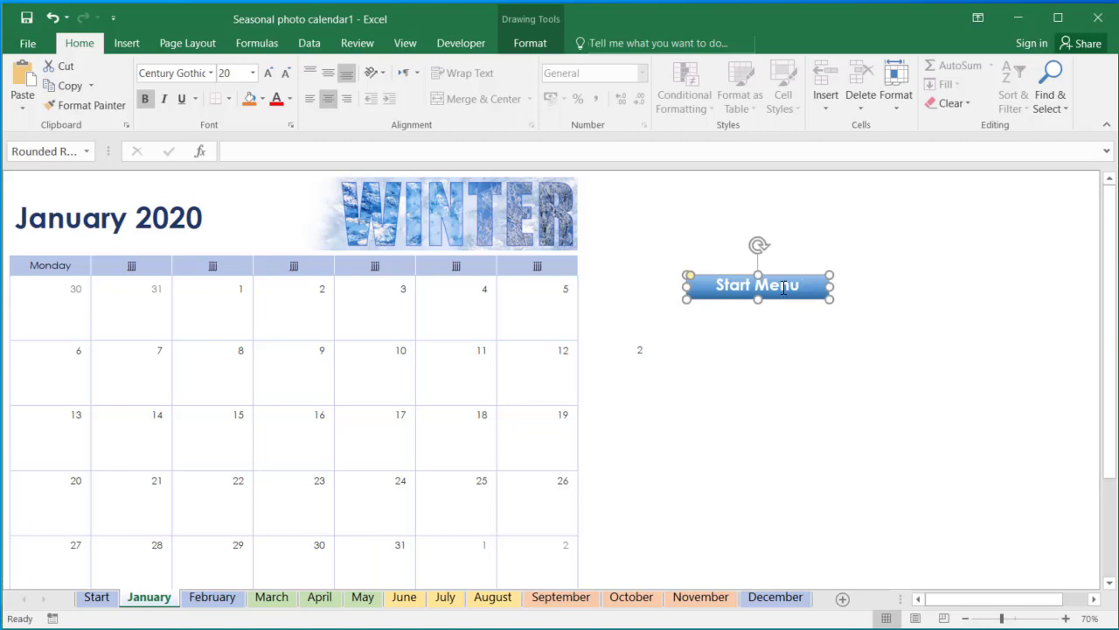
{"action": "left_click_drag", "start_coordinate": [755, 296], "coordinate": [758, 320]}
Insert "Back" before "Start Menu" in the January sheet button's text, and deselect the button
{"action": "double_click", "coordinate": [752, 288]}
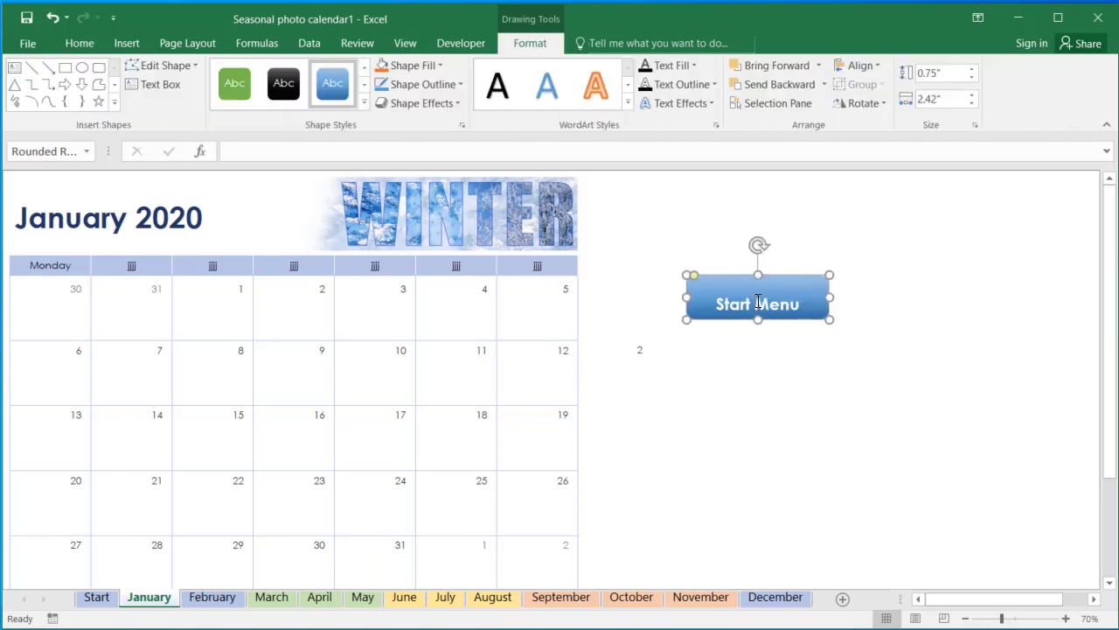
{"action": "double_click", "coordinate": [757, 302]}
{"action": "key", "text": "Escape"}
{"action": "type", "text": "Back"}
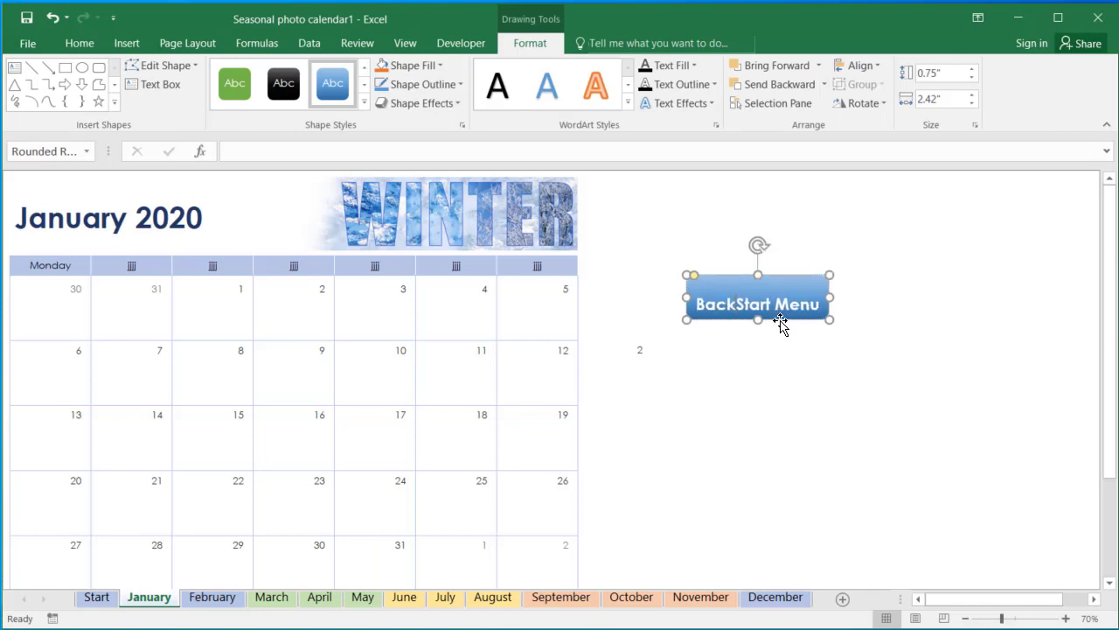
{"action": "type", "text": "k"}
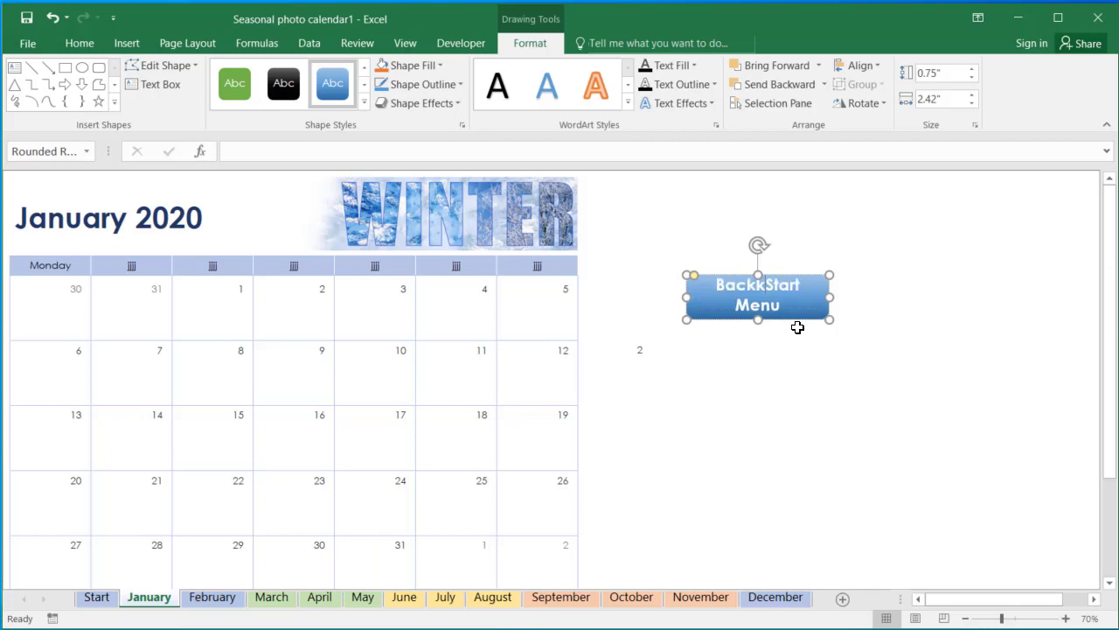
{"action": "key", "text": "BackSpace"}
{"action": "left_click", "coordinate": [808, 397]}
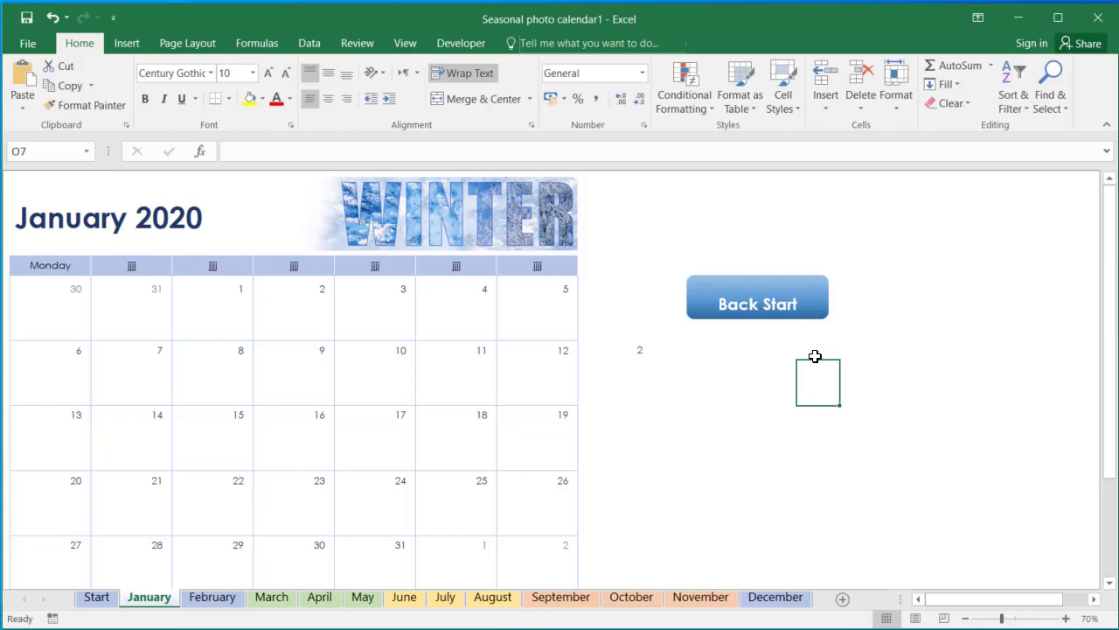
Increase the button's height to about 1.19 inches and insert "To" so its text reads "Back To Start Menu"
{"action": "left_click", "coordinate": [762, 284]}
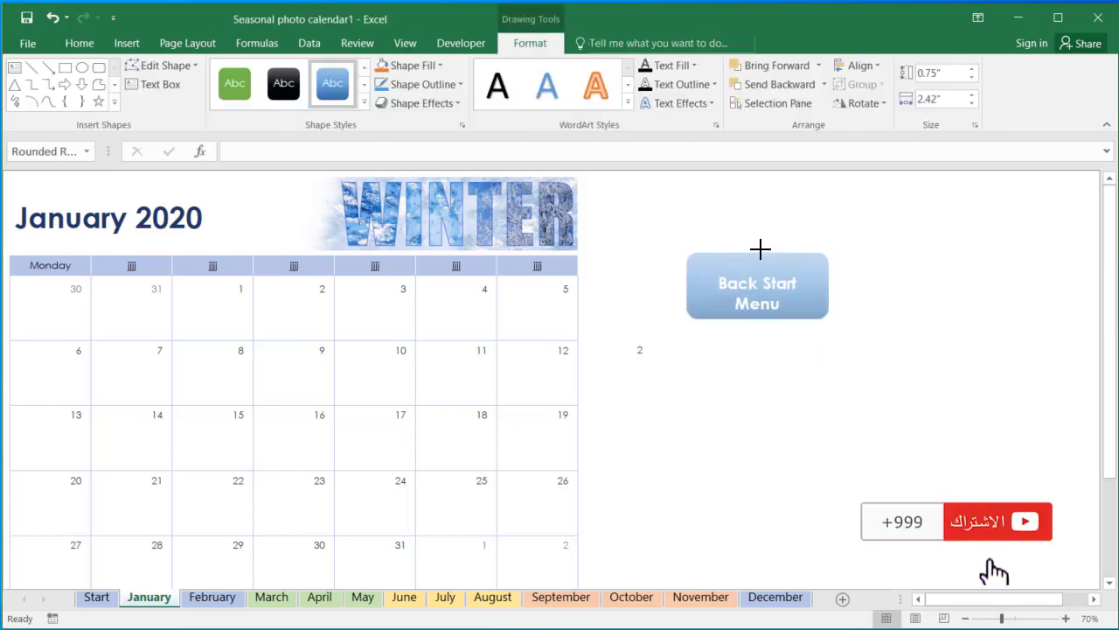
{"action": "left_click_drag", "start_coordinate": [760, 249], "coordinate": [760, 249]}
{"action": "left_click", "coordinate": [760, 275]}
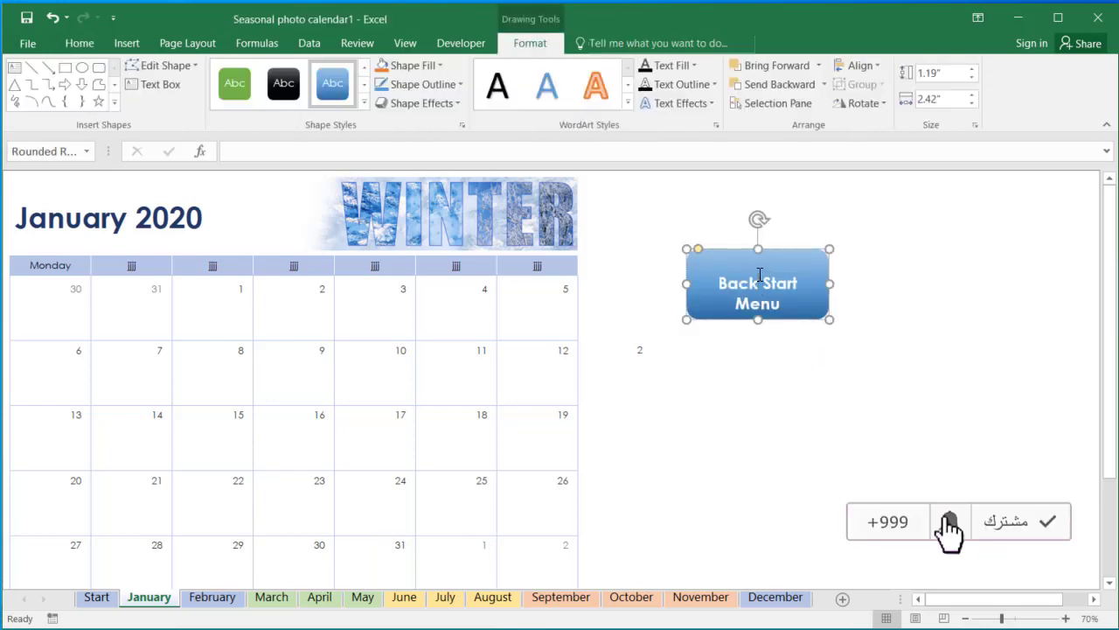
{"action": "type", "text": "o"}
{"action": "key", "text": "BackSpace"}
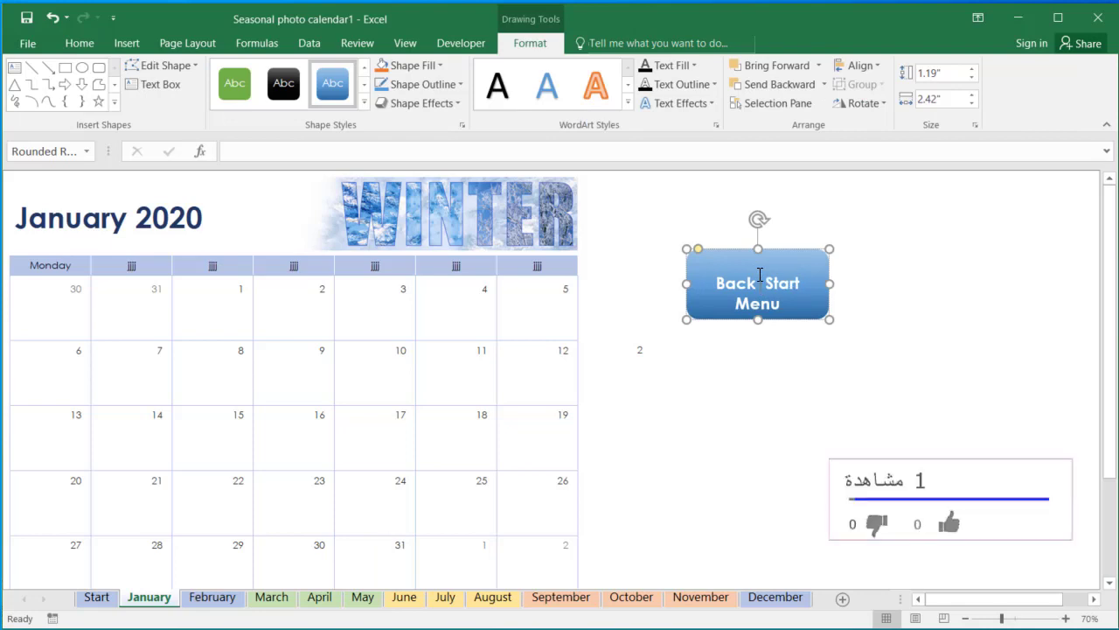
{"action": "type", "text": "To"}
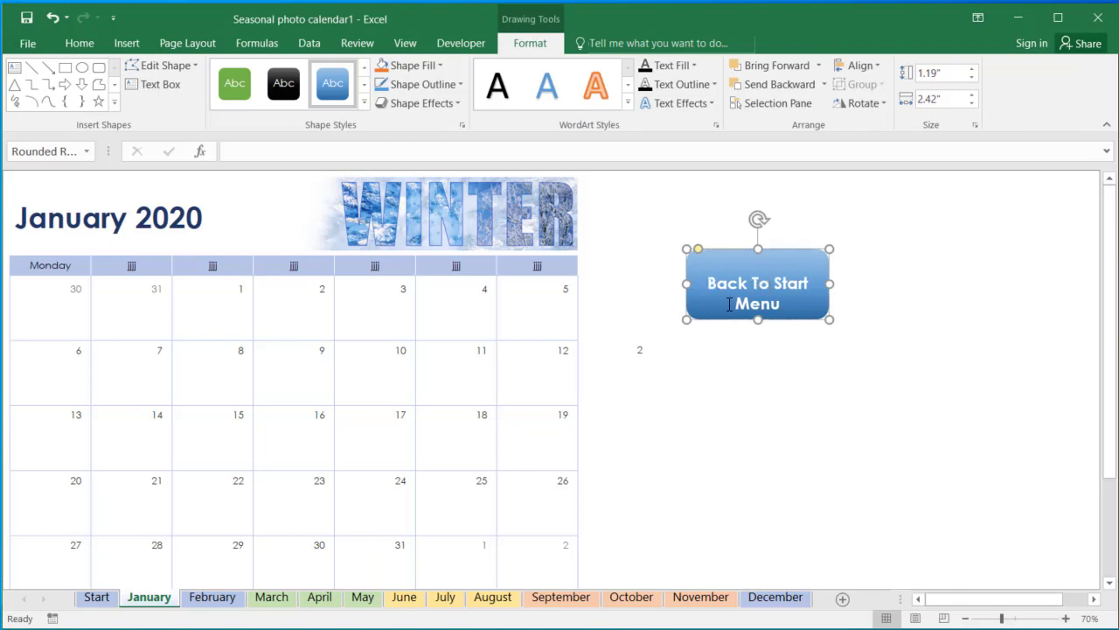
Hyperlink the January sheet's Back To Start Menu button to the Start sheet in this document, test the link, and return to January
{"action": "right_click", "coordinate": [784, 249]}
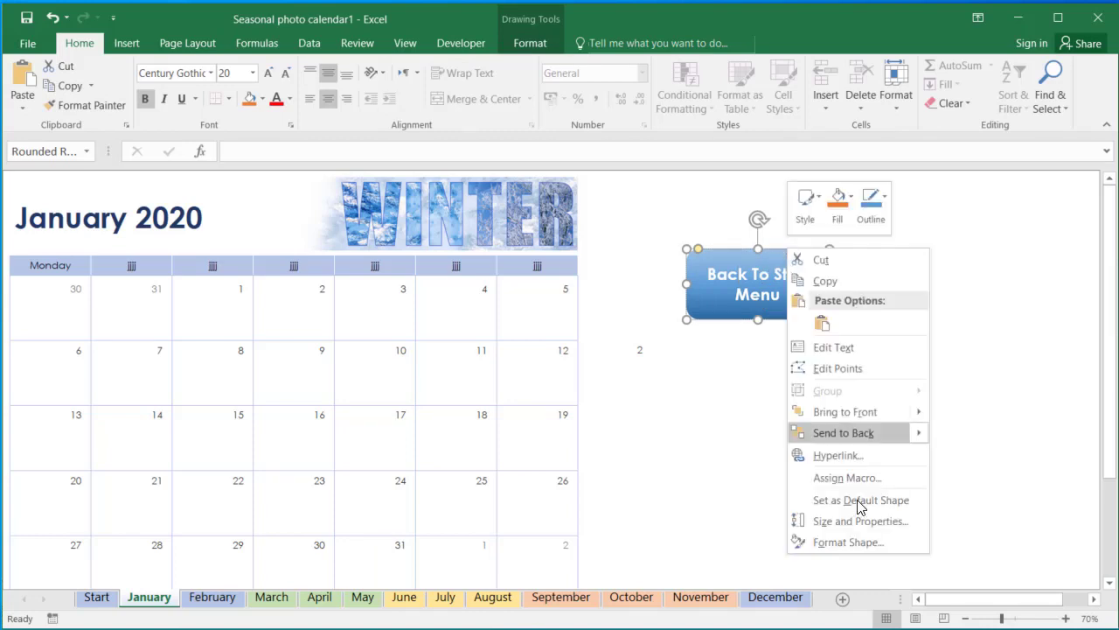
{"action": "left_click", "coordinate": [836, 456]}
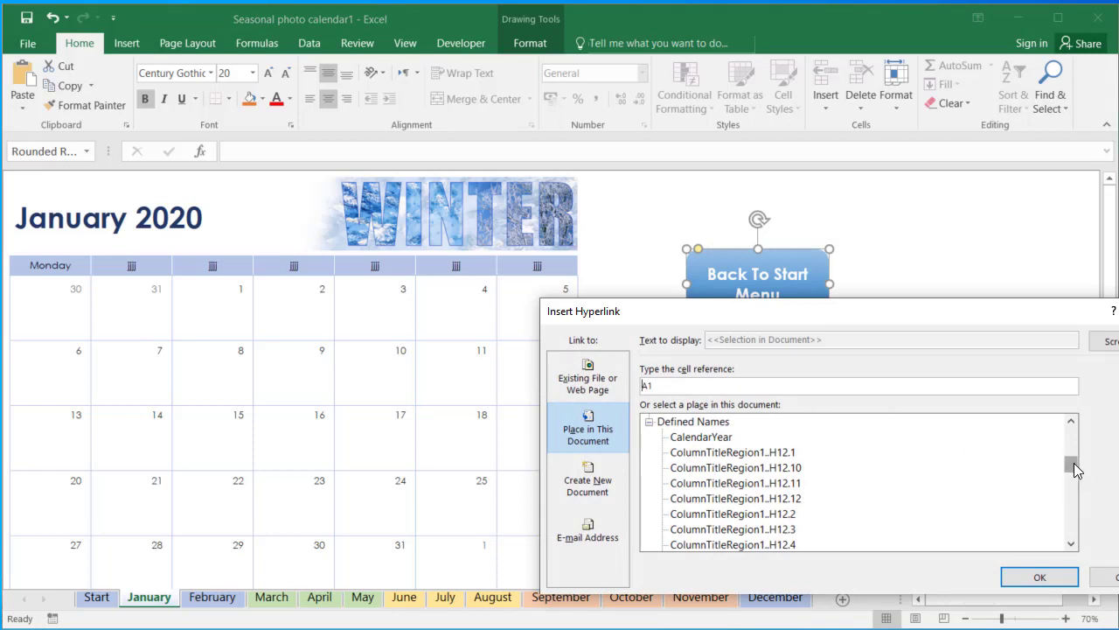
{"action": "left_click_drag", "start_coordinate": [1074, 468], "coordinate": [1099, 439]}
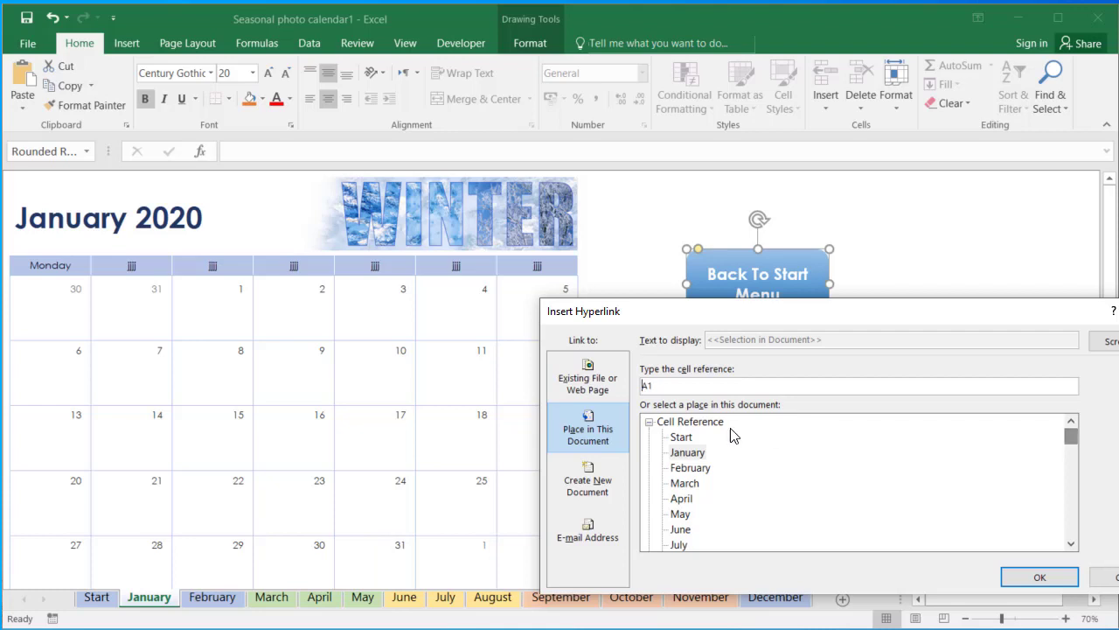
{"action": "left_click", "coordinate": [689, 437]}
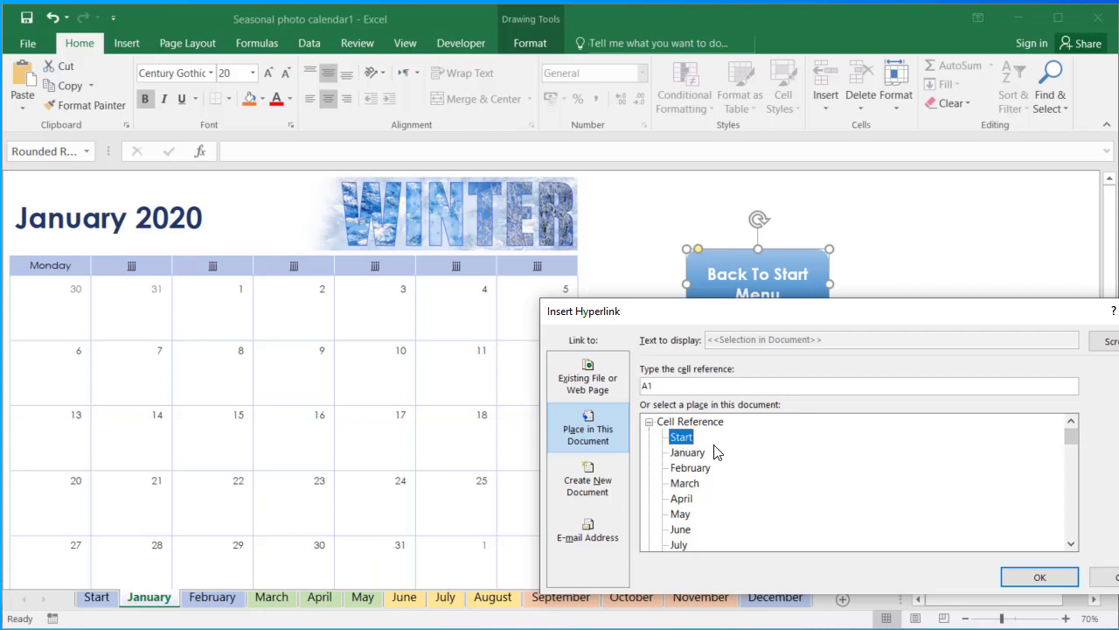
{"action": "left_click", "coordinate": [1045, 579]}
{"action": "left_click", "coordinate": [759, 389]}
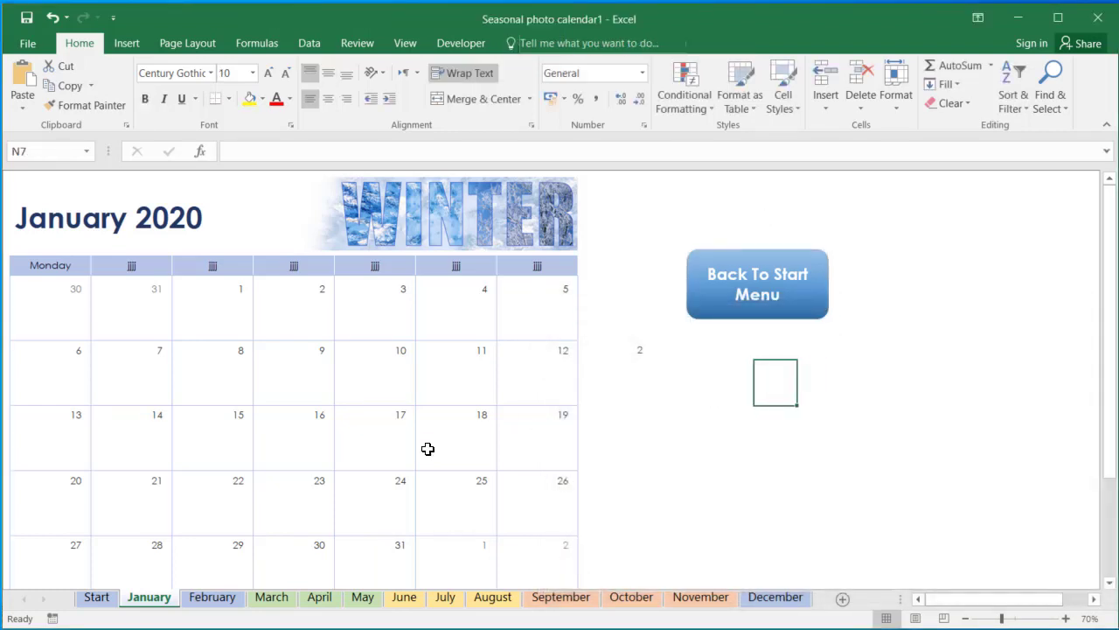
{"action": "left_click", "coordinate": [729, 291]}
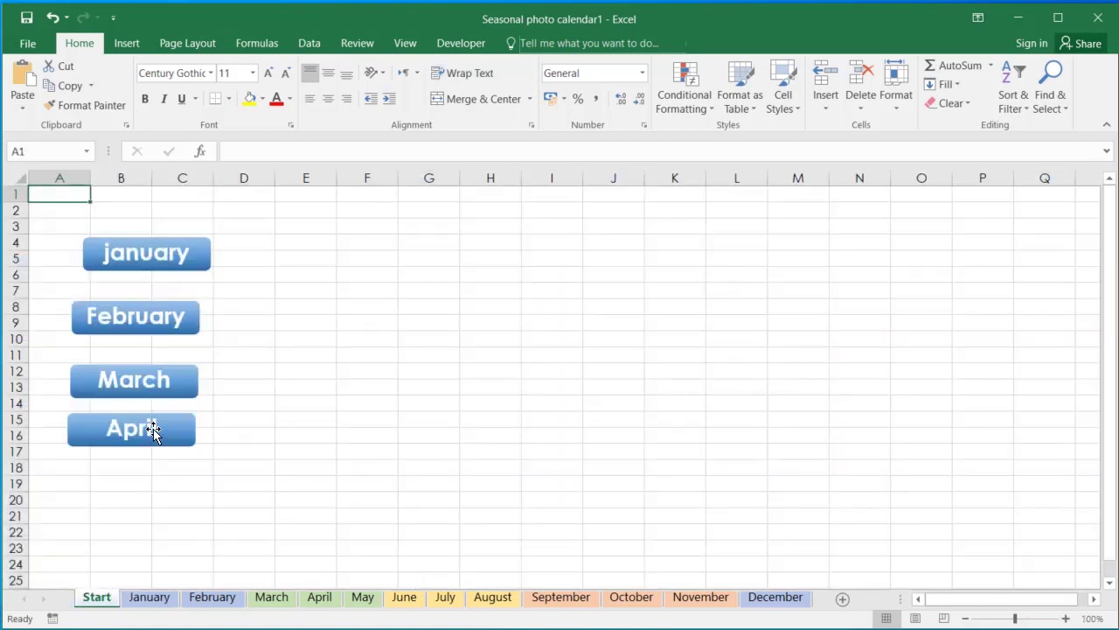
{"action": "left_click", "coordinate": [149, 597]}
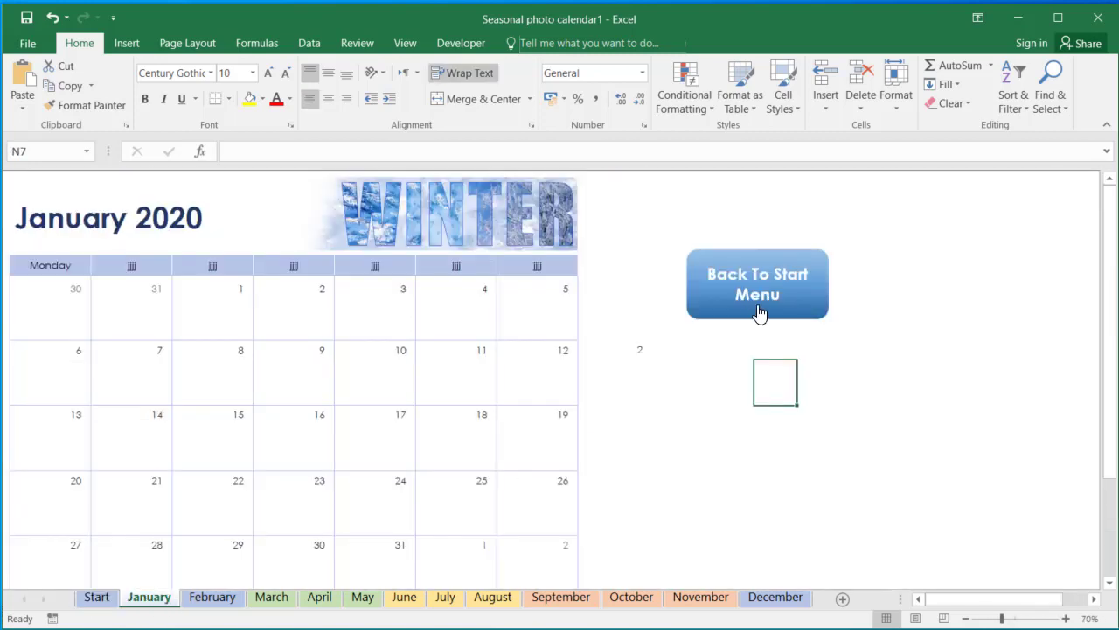
Copy the January sheet's Back To Start Menu button onto the February sheet, shrink it to one text line, and place it beside the WINTER banner
{"action": "right_click", "coordinate": [781, 280]}
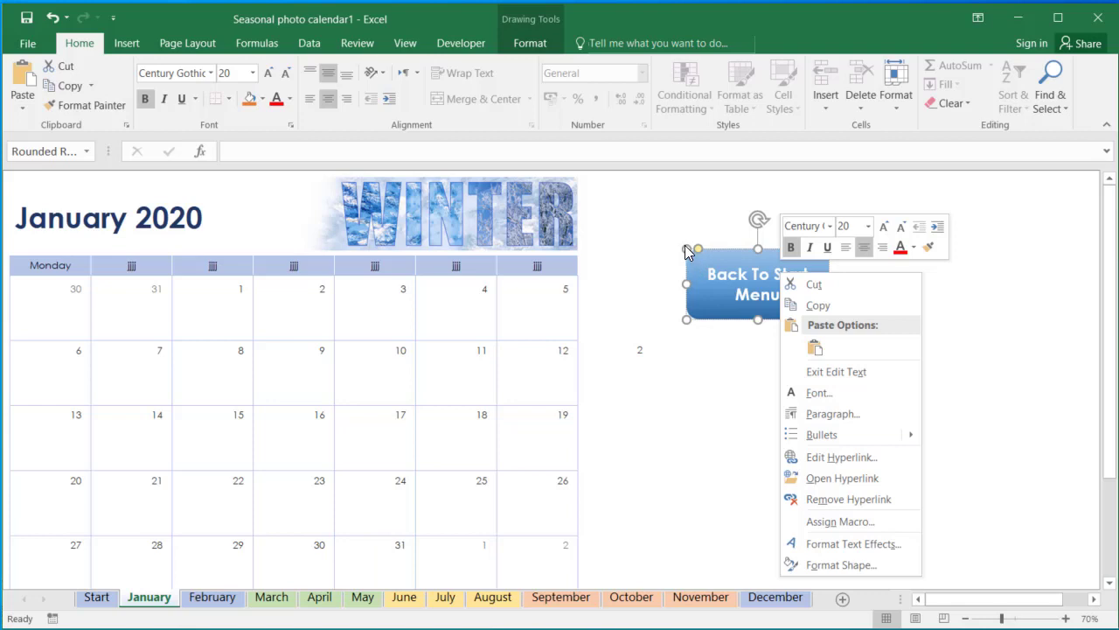
{"action": "key", "text": "Escape"}
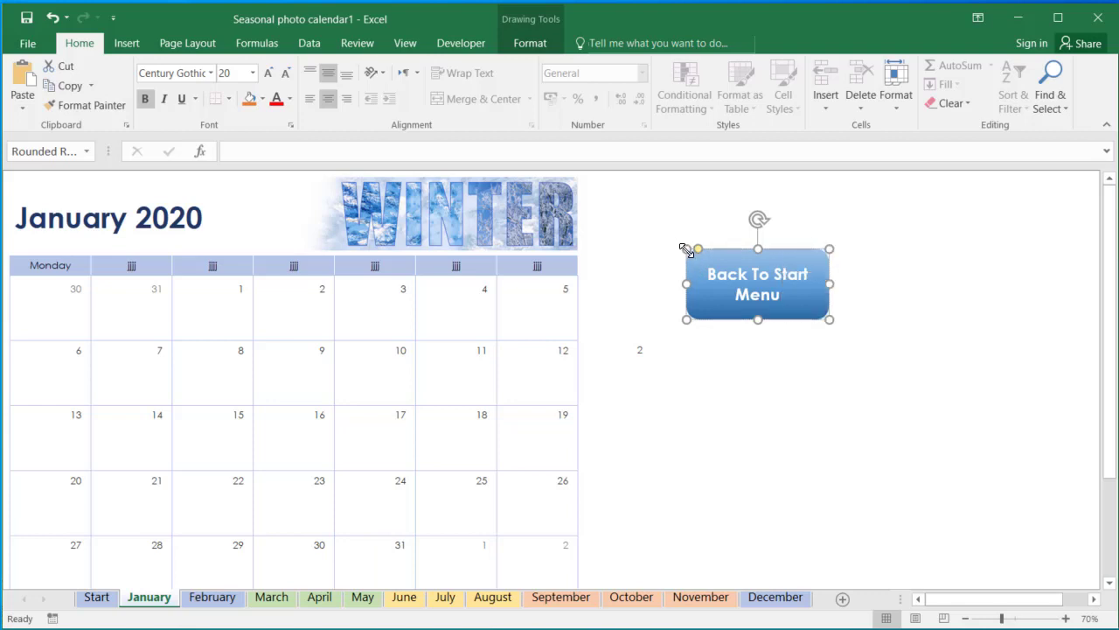
{"action": "left_click", "coordinate": [213, 596]}
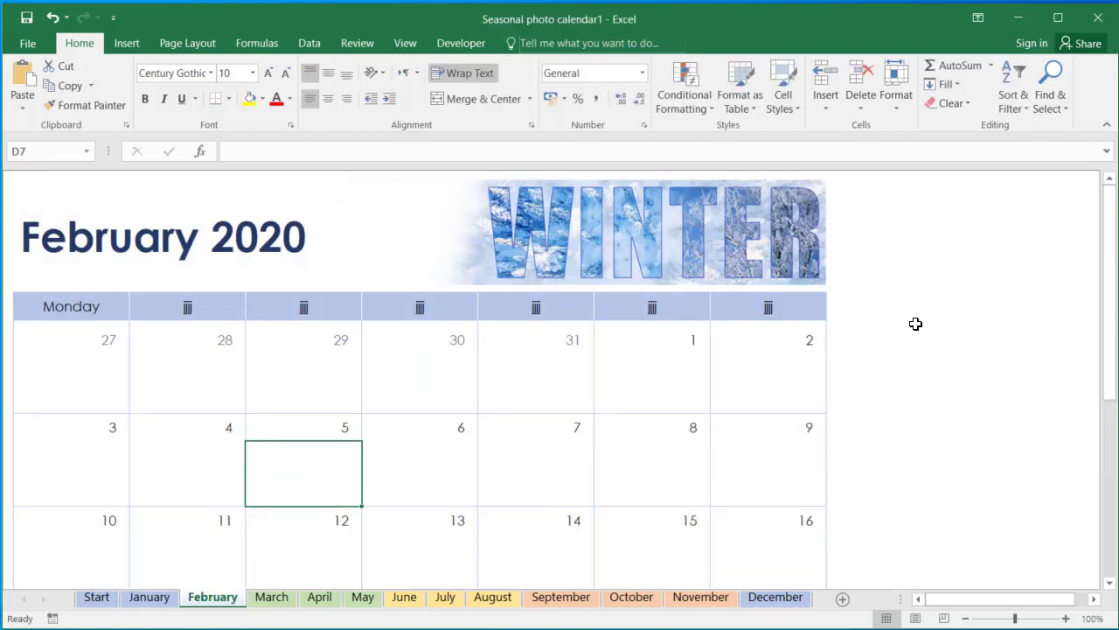
{"action": "left_click", "coordinate": [911, 301]}
{"action": "key", "text": "ctrl+v"}
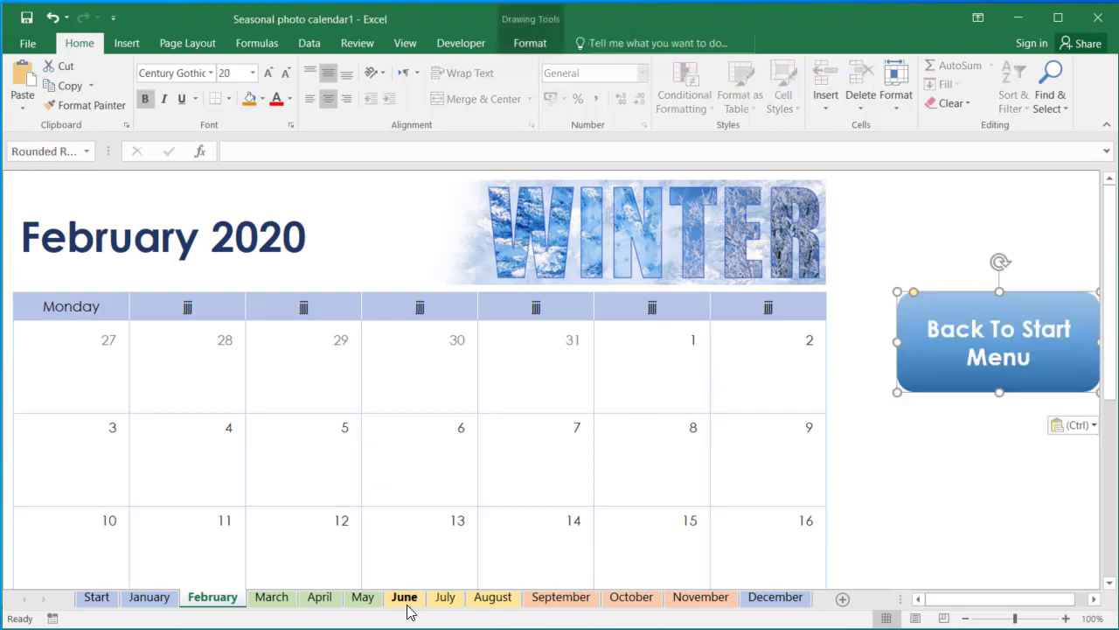
{"action": "left_click_drag", "start_coordinate": [899, 292], "coordinate": [863, 212]}
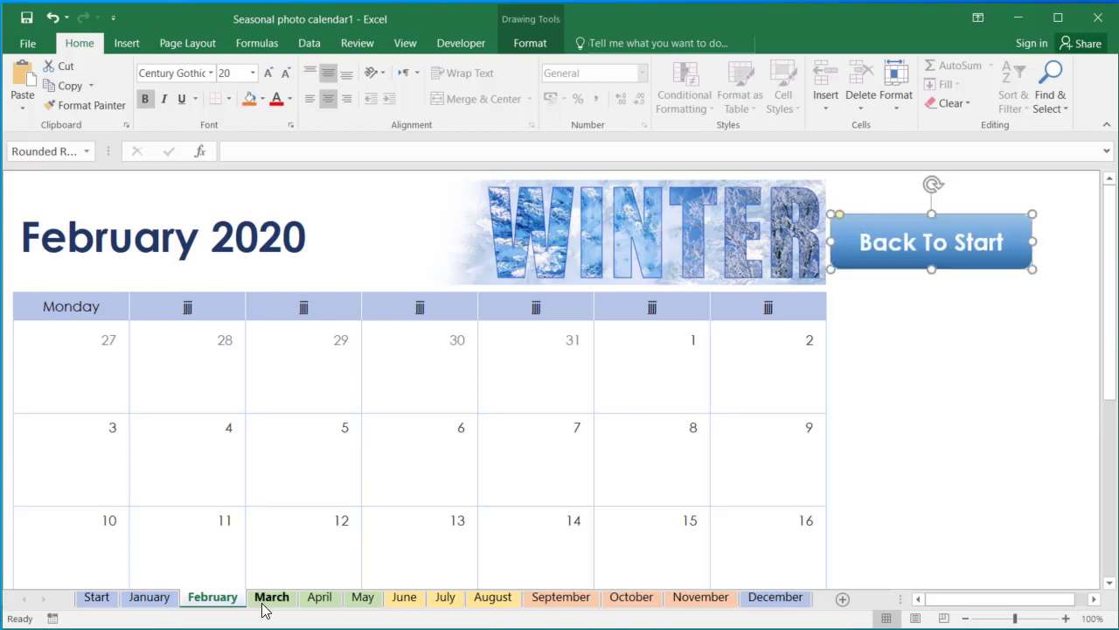
Paste the copied button onto the March sheet, shrink it to one text line, and place it beside the SPRING banner
{"action": "left_click", "coordinate": [269, 602]}
{"action": "left_click", "coordinate": [931, 329]}
{"action": "key", "text": "ctrl+v"}
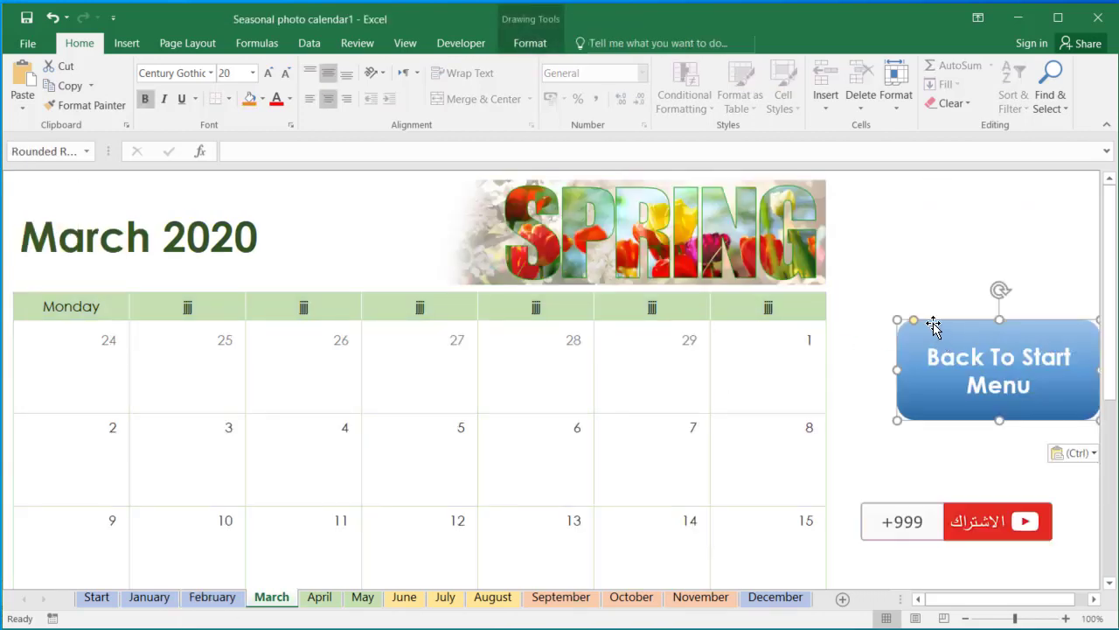
{"action": "left_click_drag", "start_coordinate": [894, 318], "coordinate": [859, 202]}
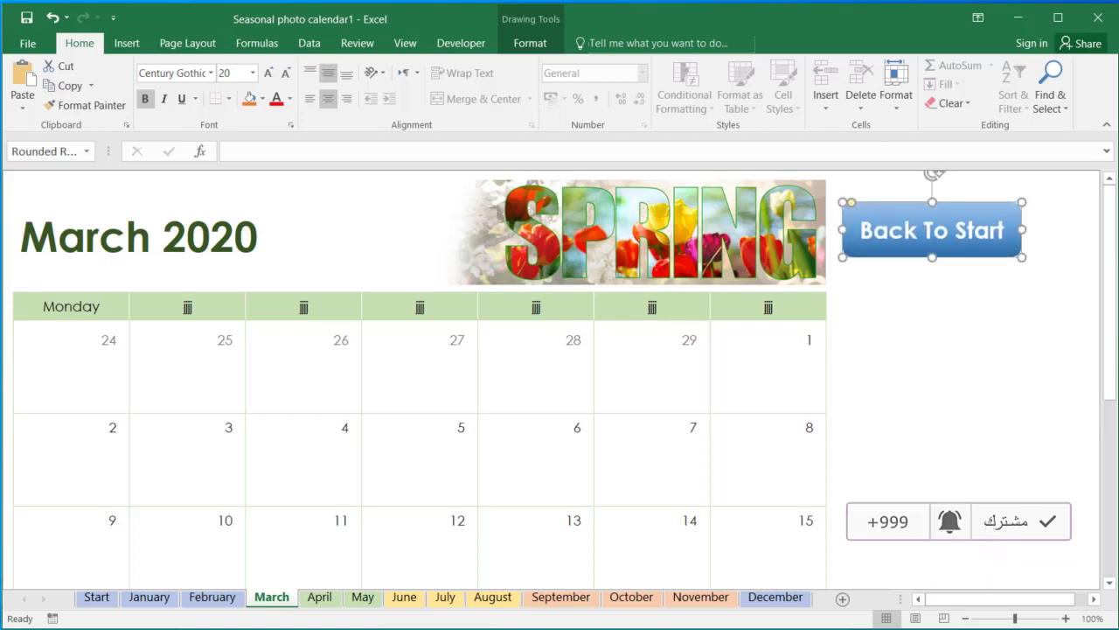
Test the Start sheet's February and March buttons and the back buttons on the January, February and March sheets
{"action": "left_click", "coordinate": [96, 598]}
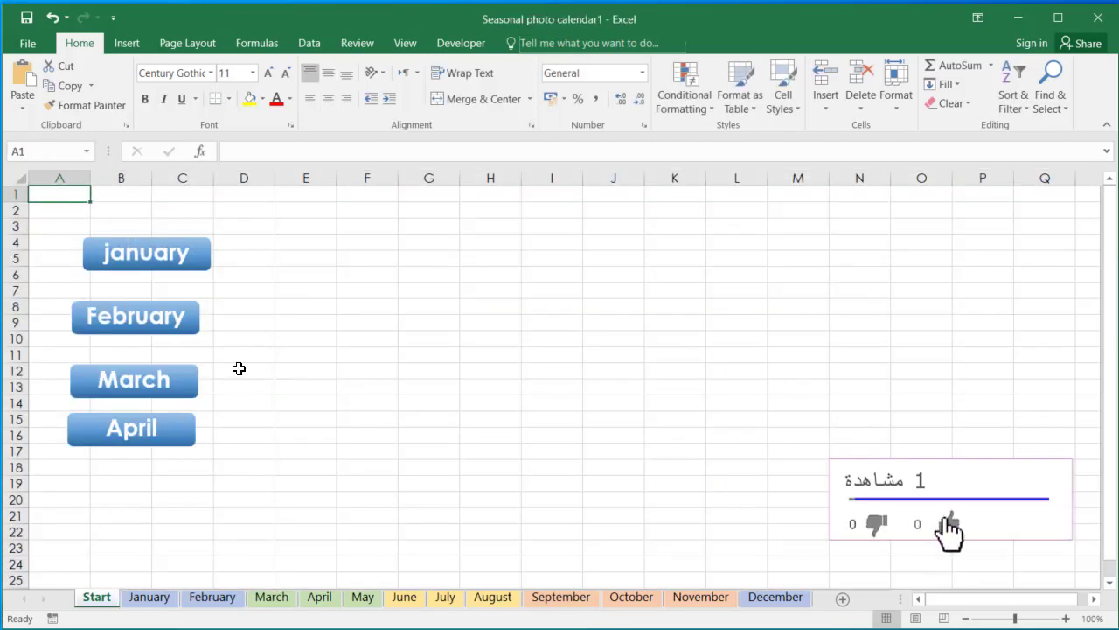
{"action": "left_click", "coordinate": [142, 322]}
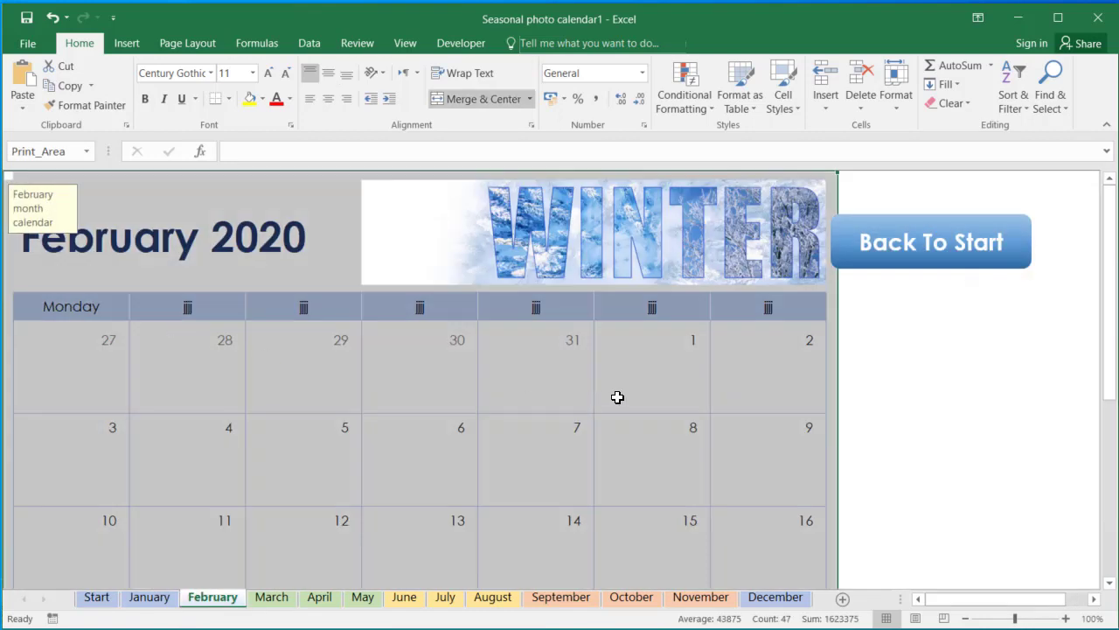
{"action": "left_click", "coordinate": [942, 256]}
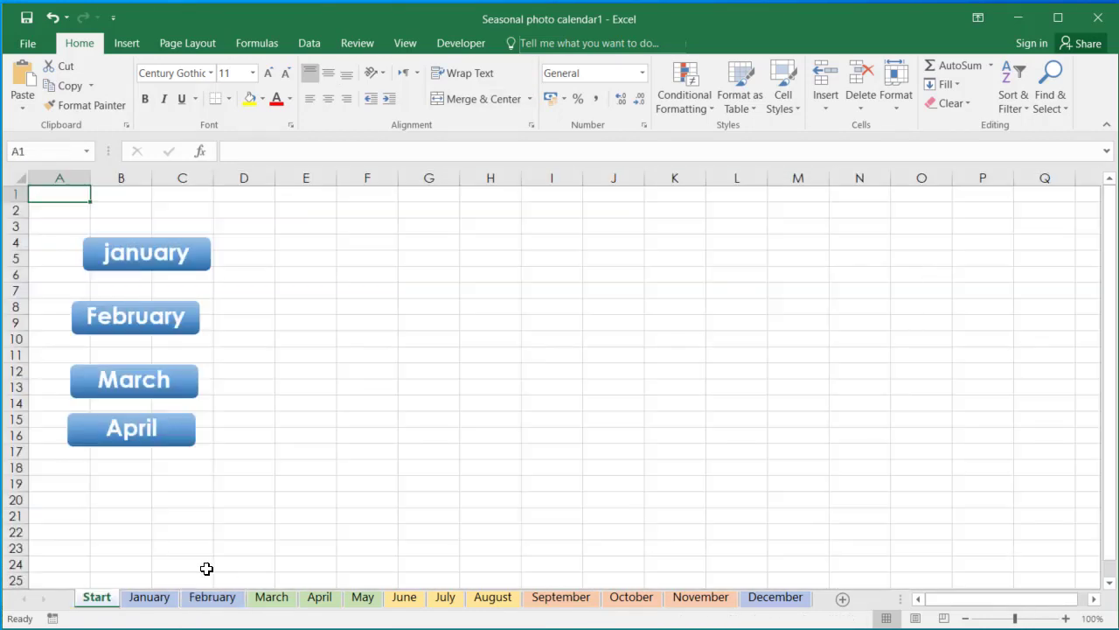
{"action": "left_click", "coordinate": [148, 598]}
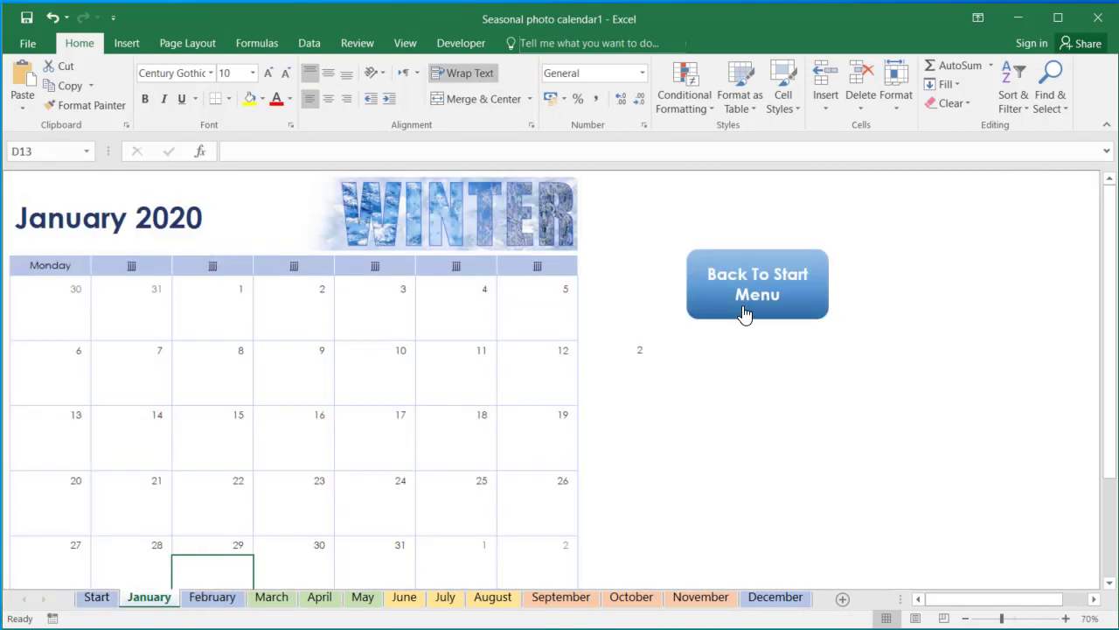
{"action": "left_click", "coordinate": [673, 313]}
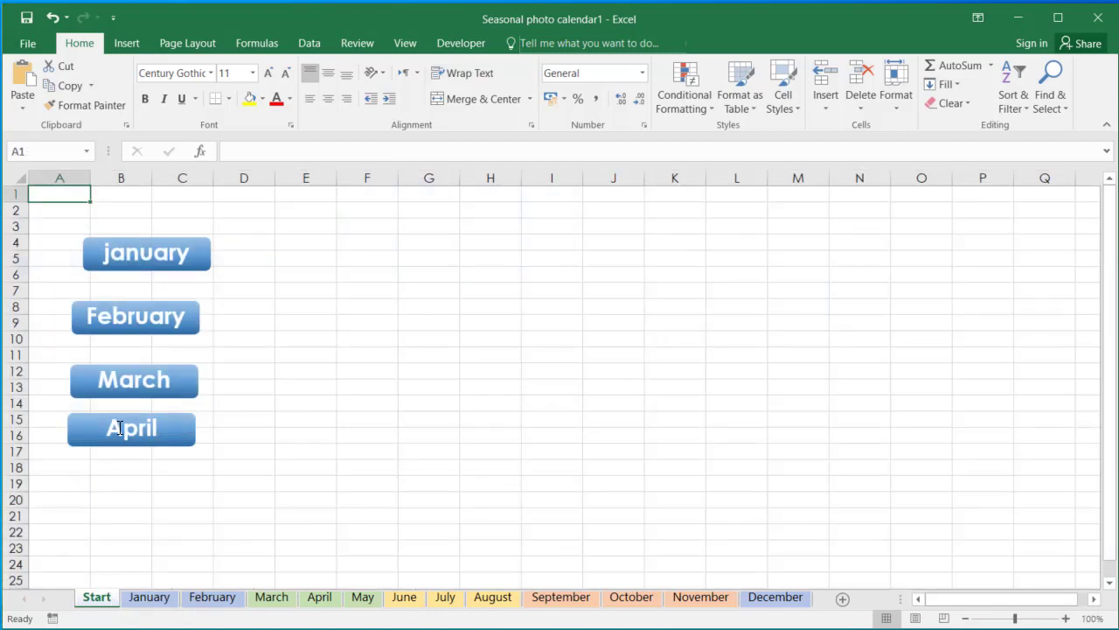
{"action": "left_click", "coordinate": [130, 392]}
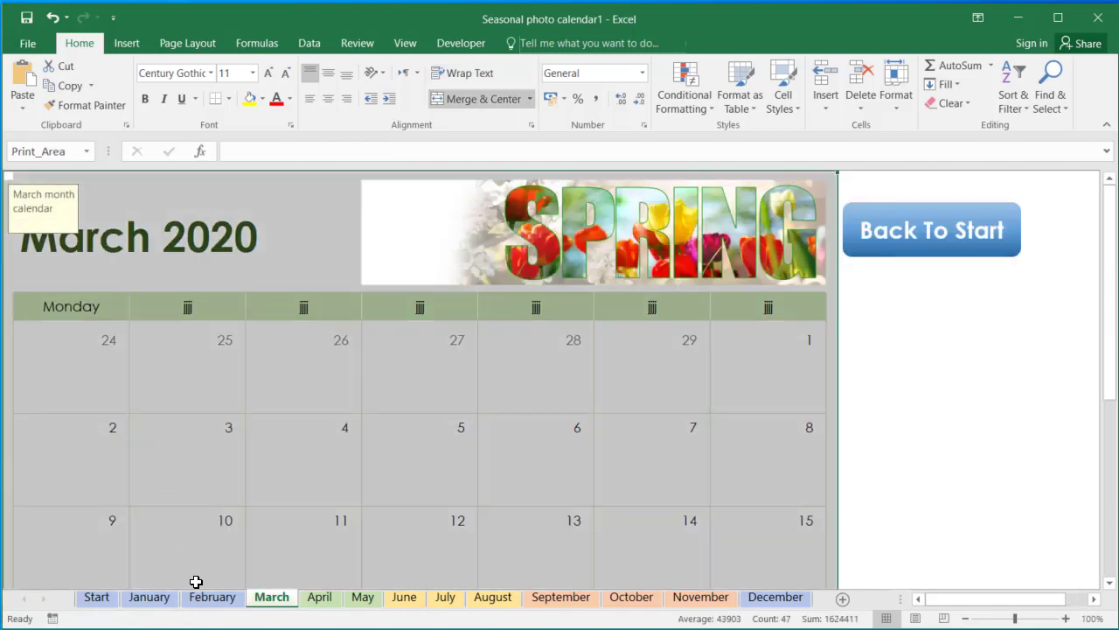
{"action": "left_click", "coordinate": [907, 238]}
{"action": "left_click", "coordinate": [402, 385]}
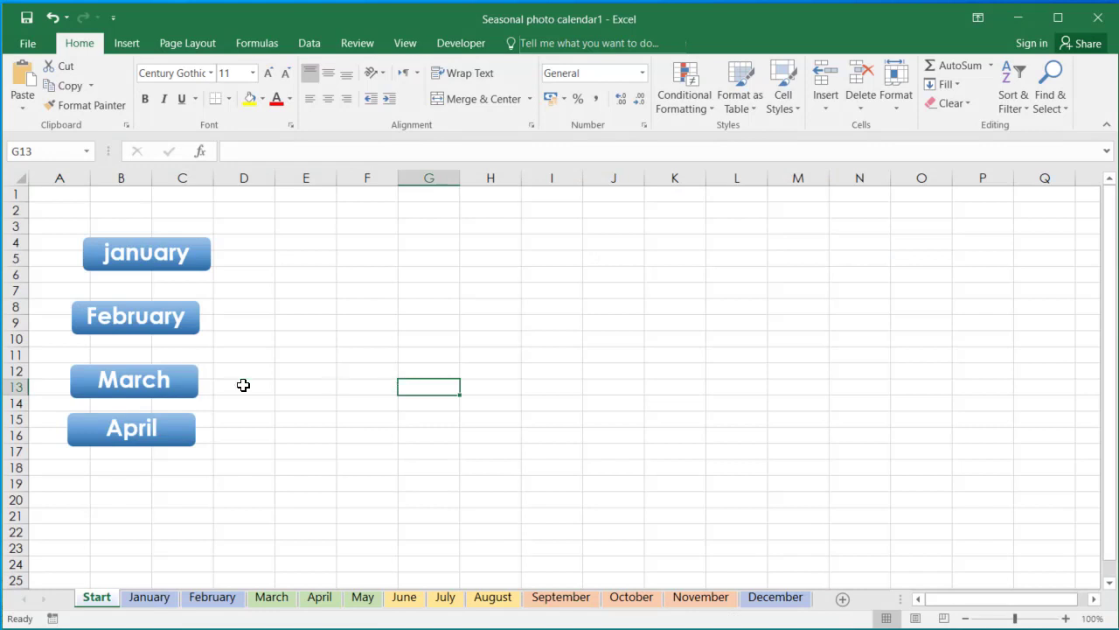